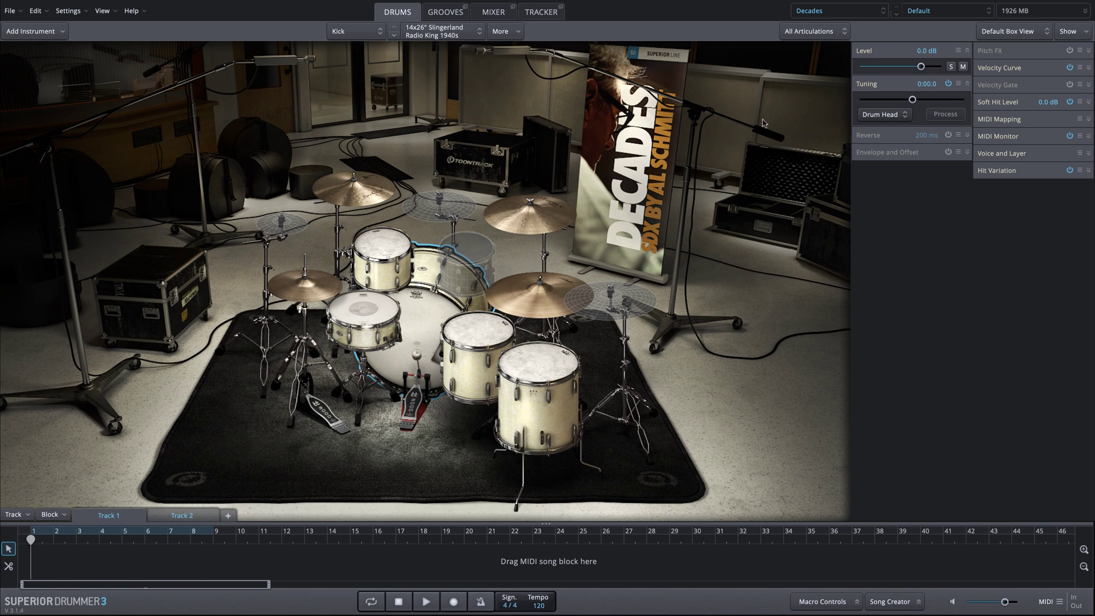
- Load the Toontrack Valve Mid Punch preset
{"action": "left_click", "coordinate": [934, 14]}
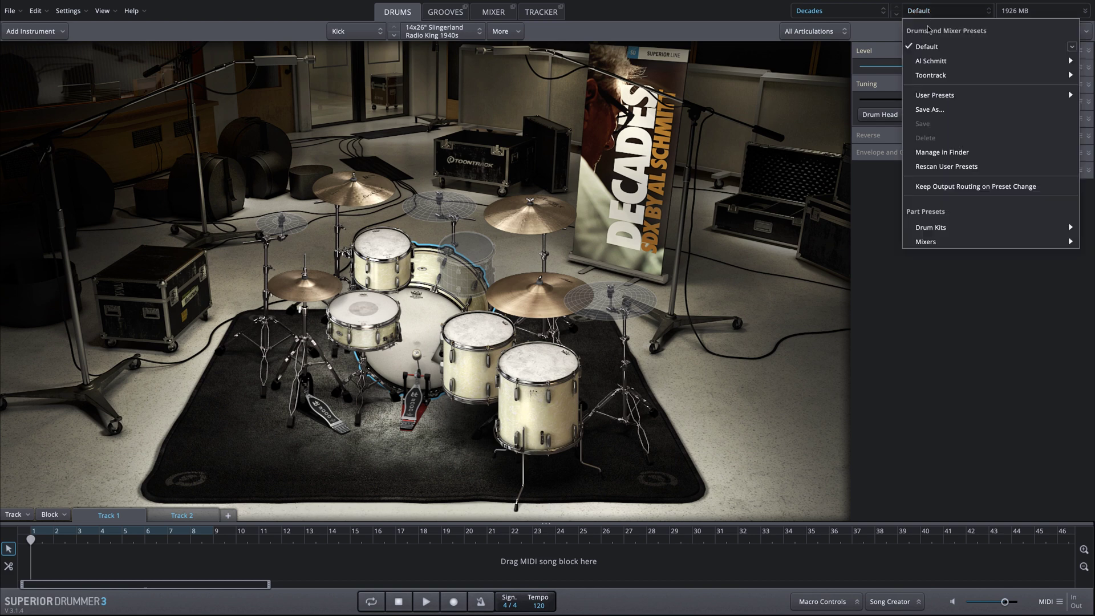
{"action": "mouse_move", "coordinate": [935, 80]}
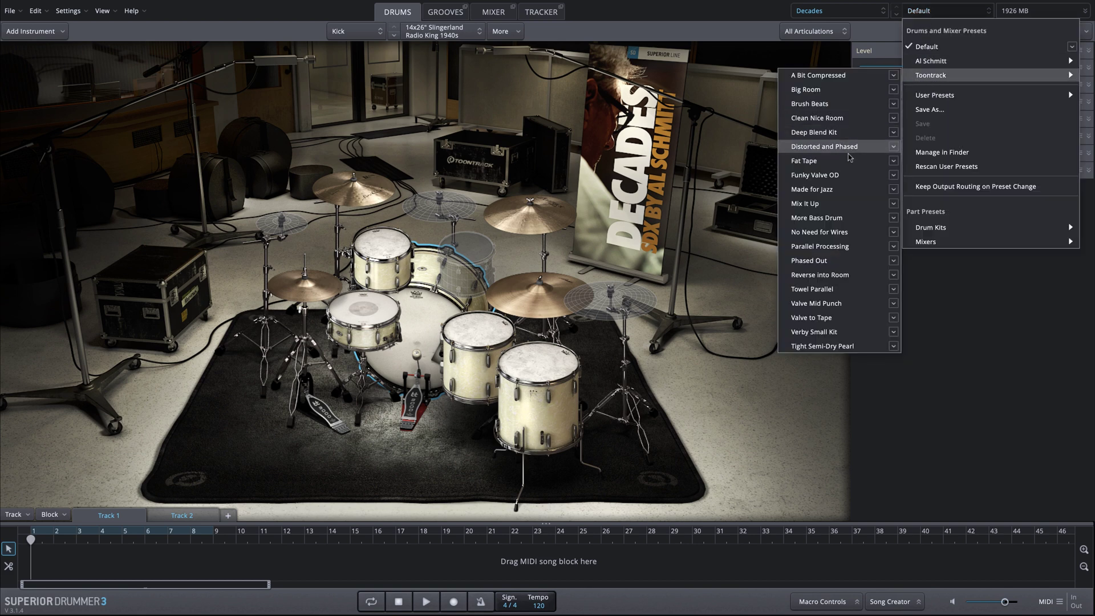
{"action": "left_click", "coordinate": [829, 307]}
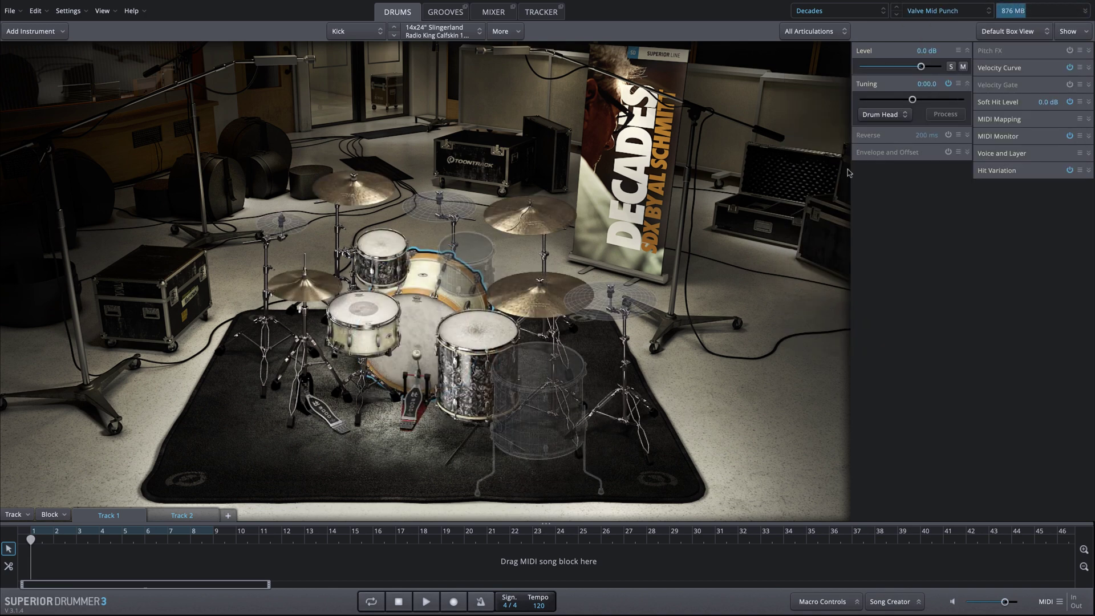
- Place the Pre Chorus 04 groove at the start of Track 1 and play it back
{"action": "left_click", "coordinate": [436, 12]}
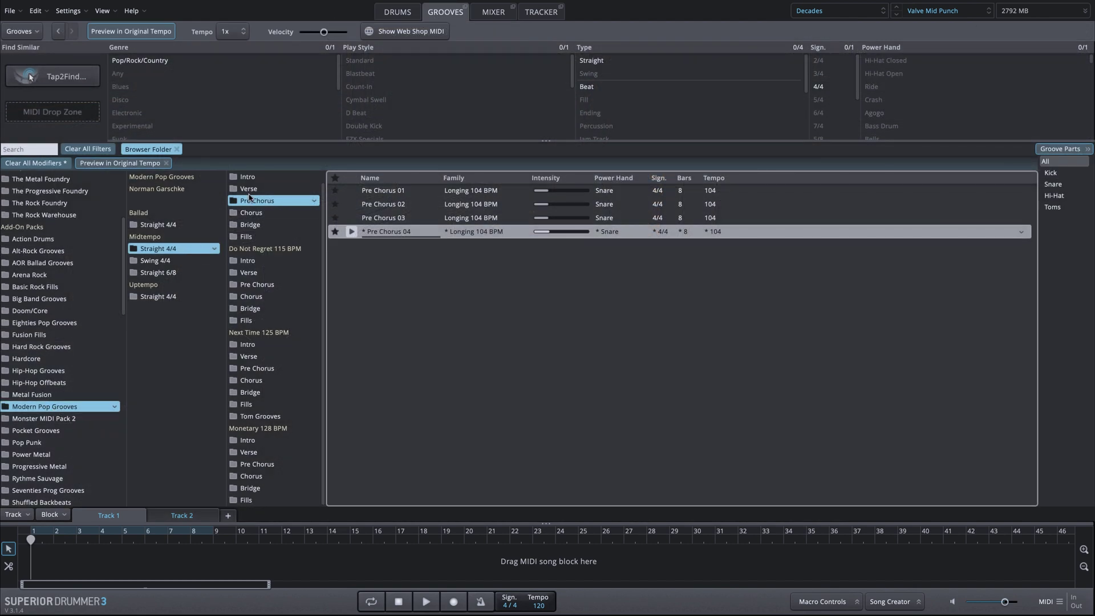
{"action": "left_click_drag", "start_coordinate": [398, 236], "coordinate": [94, 563]}
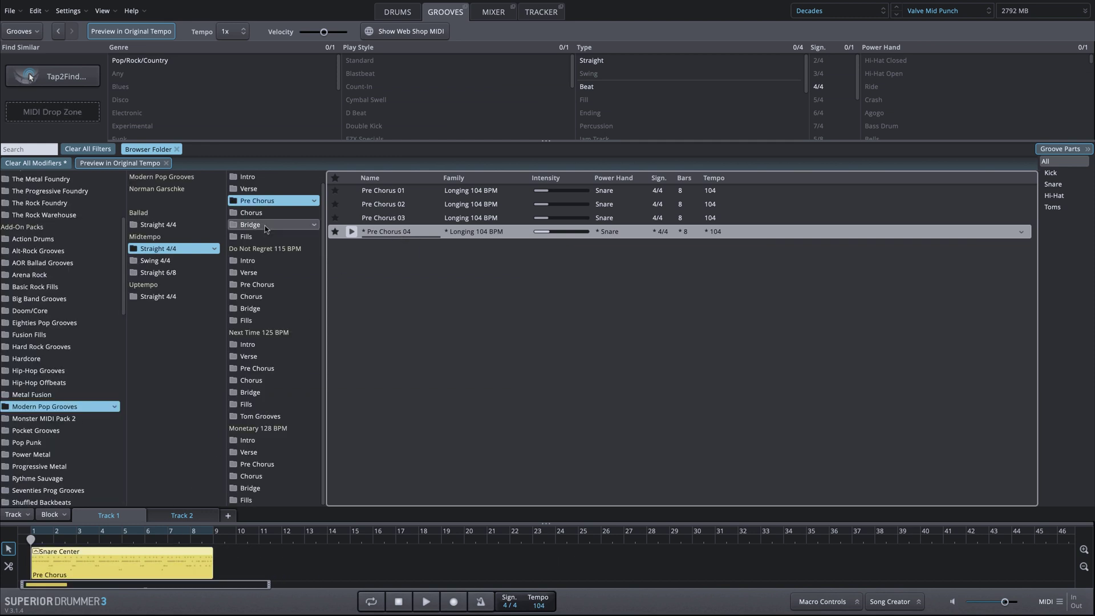
{"action": "left_click", "coordinate": [399, 12]}
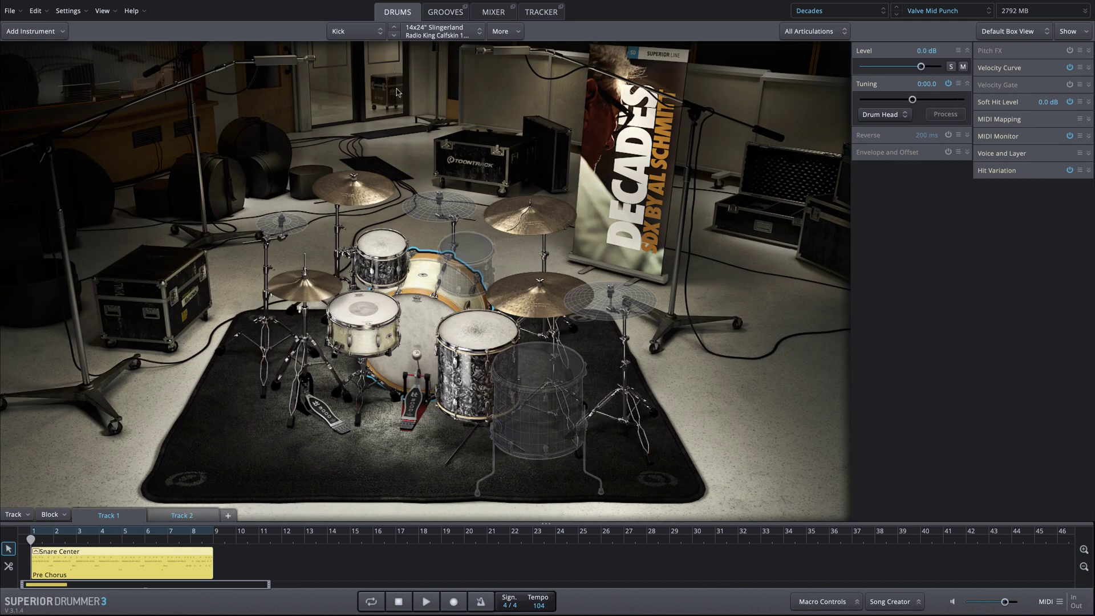
{"action": "key", "text": "space"}
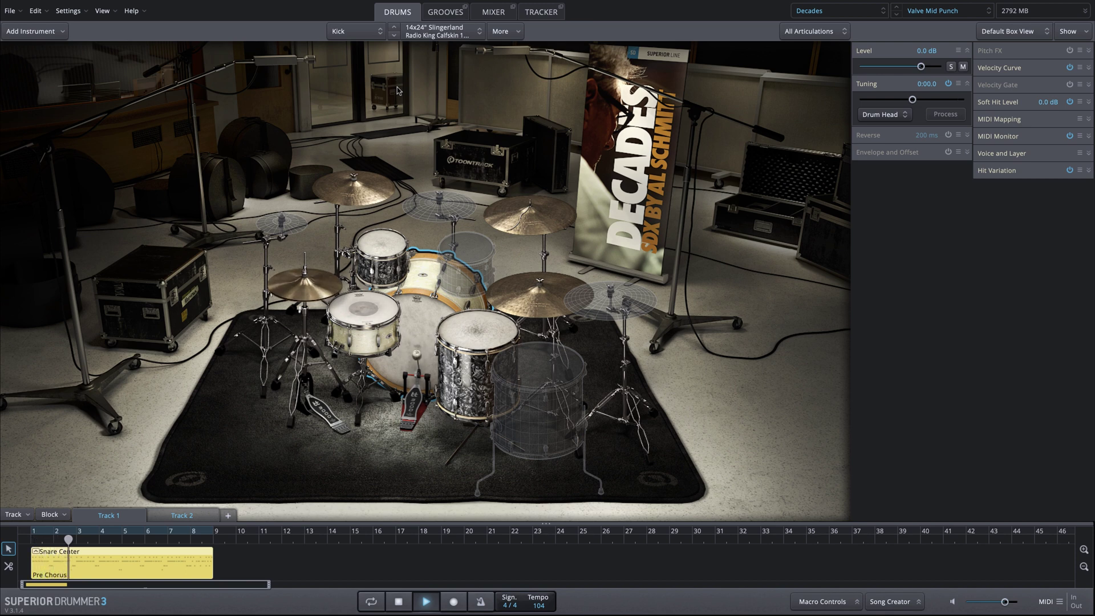
- Load the 1980s Rock and Fusion drum kit and play the song with it
{"action": "key", "text": "space"}
{"action": "left_click", "coordinate": [944, 11]}
{"action": "mouse_move", "coordinate": [921, 233]}
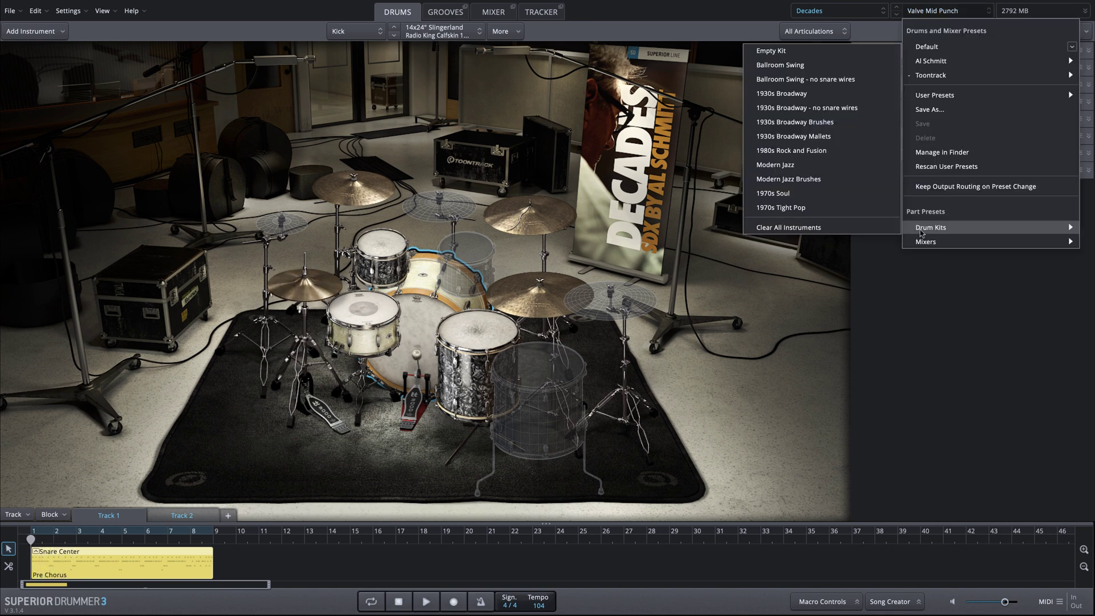
{"action": "left_click", "coordinate": [798, 150]}
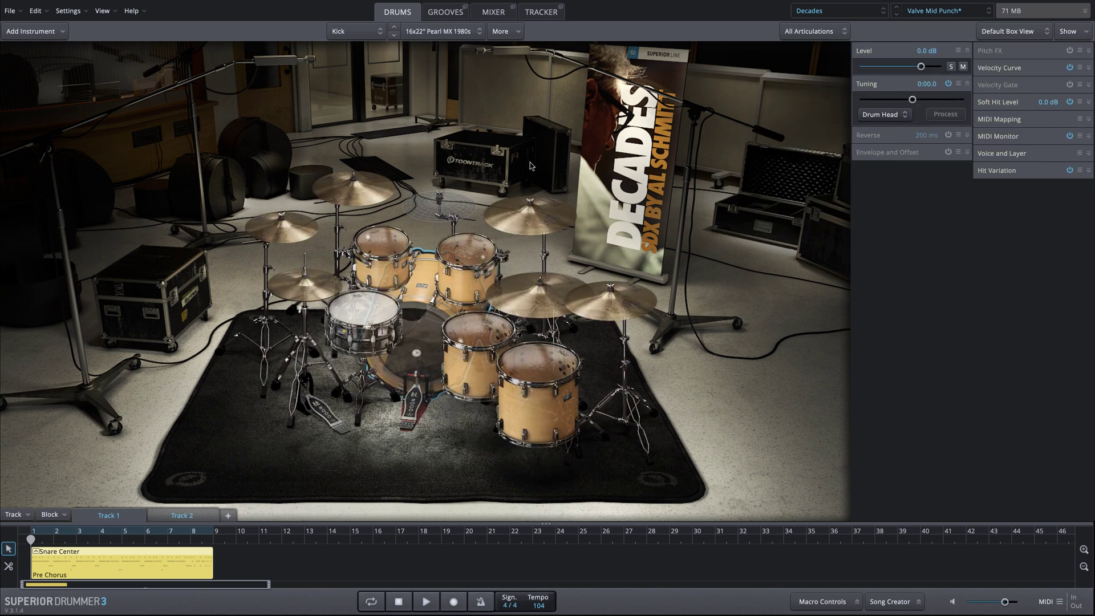
{"action": "key", "text": "space"}
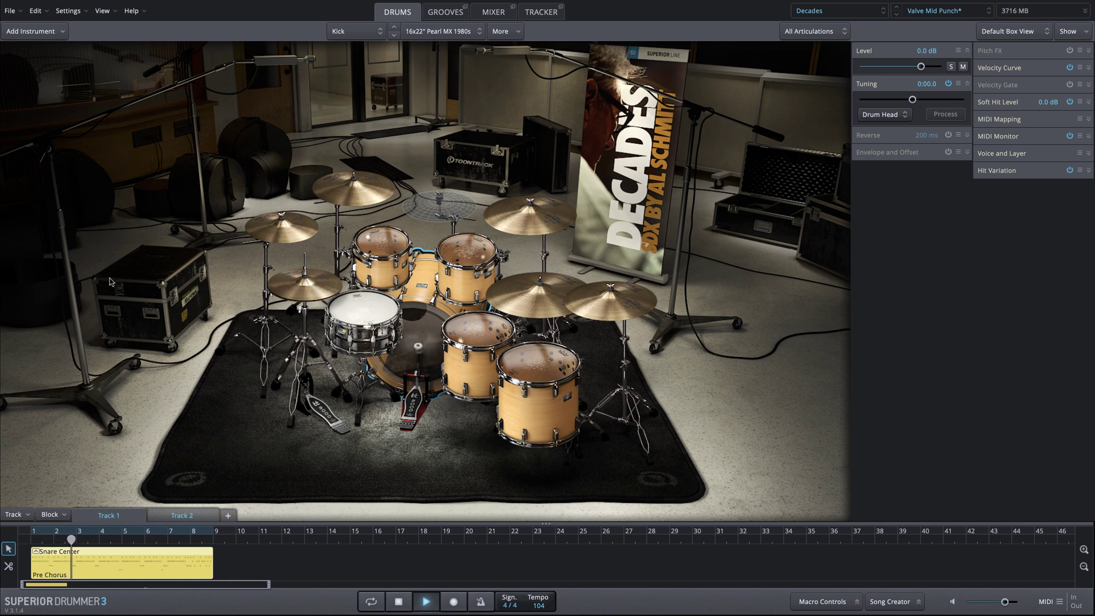
{"action": "key", "text": "space"}
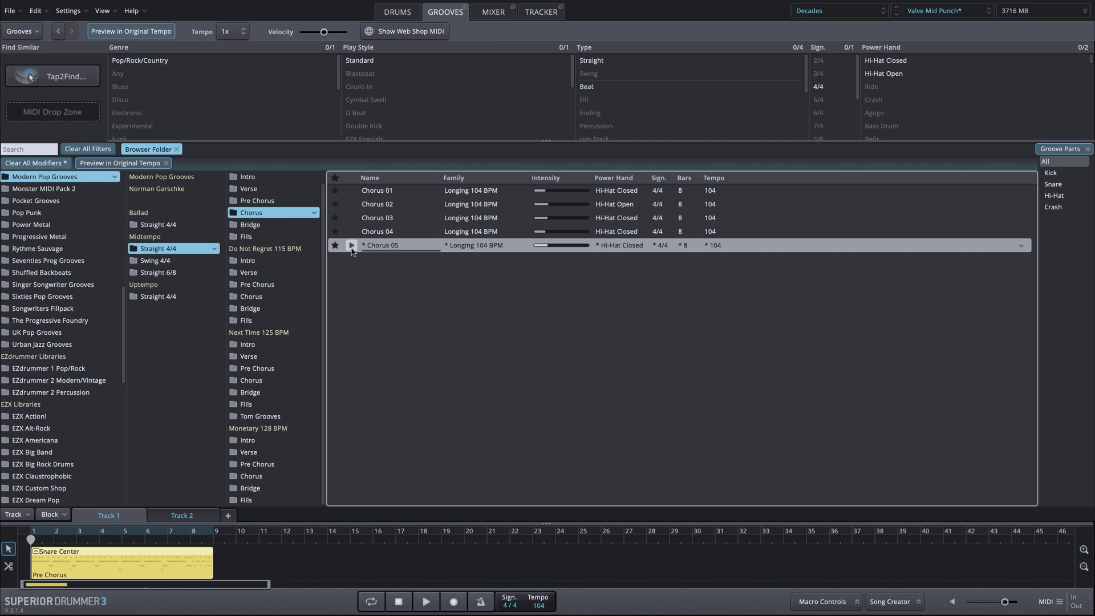
- Preview Chorus 05, add it after the Pre Chorus at bar 9, and play from there
{"action": "scroll", "coordinate": [273, 244], "scroll_direction": "up", "scroll_amount": 1}
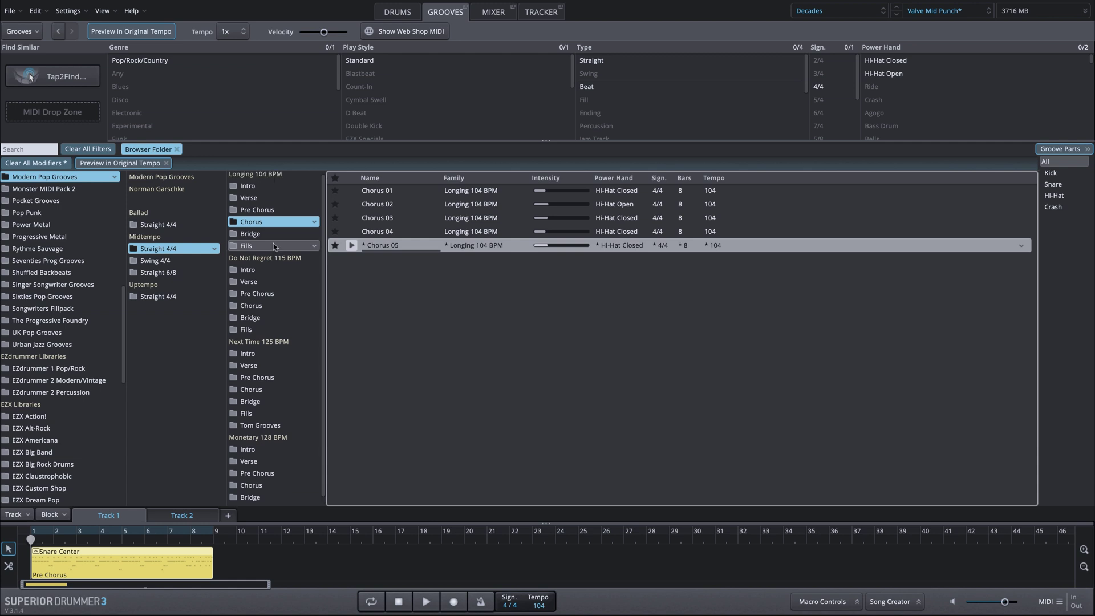
{"action": "left_click", "coordinate": [352, 246]}
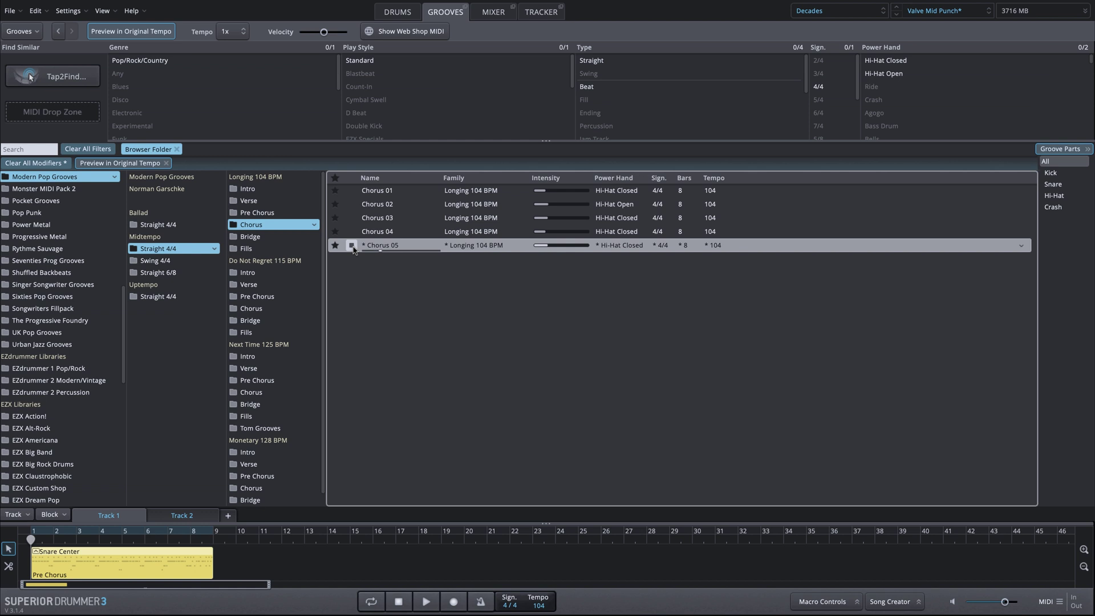
{"action": "left_click_drag", "start_coordinate": [353, 249], "coordinate": [222, 563]}
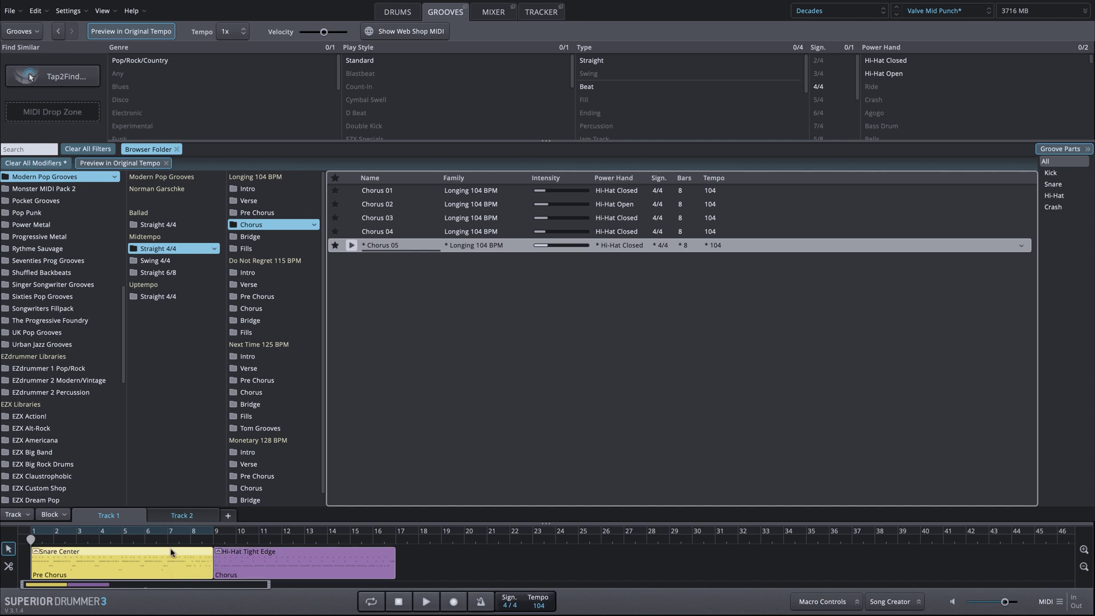
{"action": "left_click", "coordinate": [242, 568]}
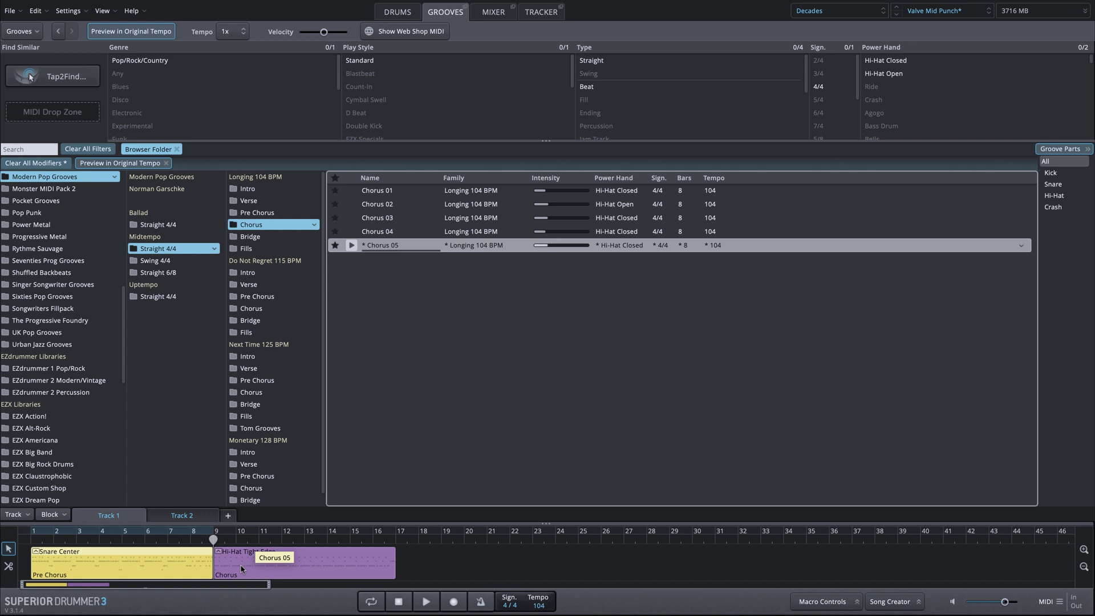
{"action": "key", "text": "space"}
{"action": "key", "text": "space"}
{"action": "left_click", "coordinate": [31, 536]}
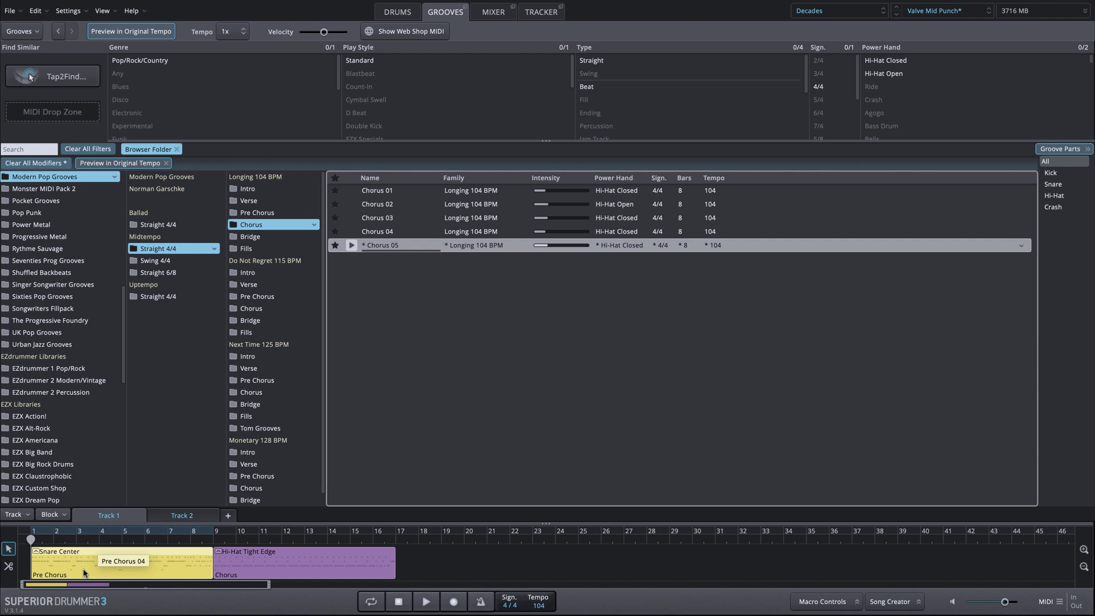
{"action": "key", "text": "space"}
{"action": "key", "text": "space"}
{"action": "right_click", "coordinate": [84, 572]}
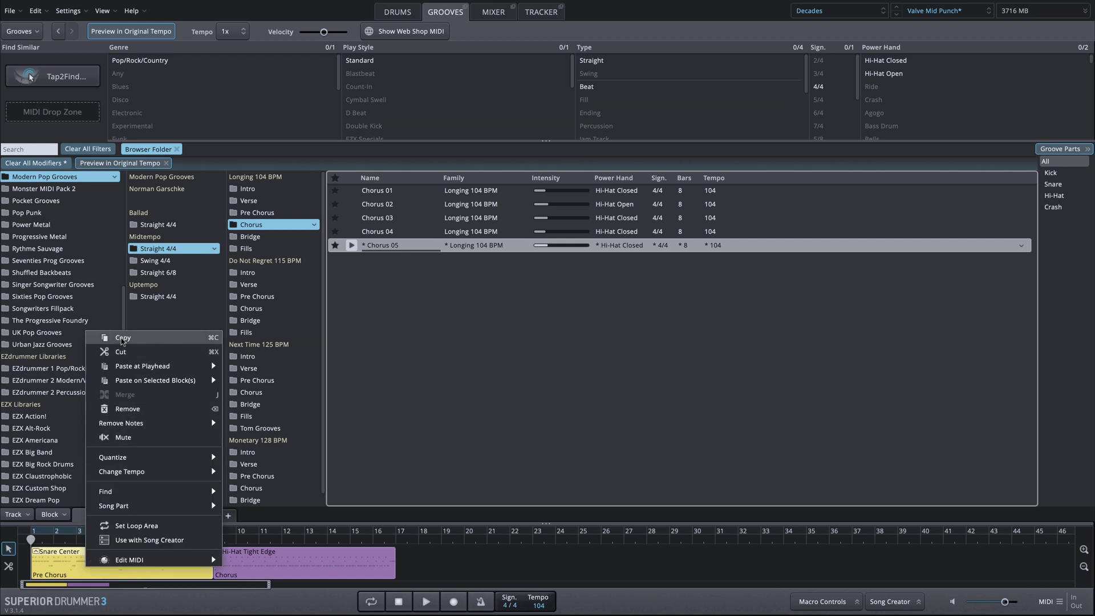
{"action": "left_click", "coordinate": [122, 339]}
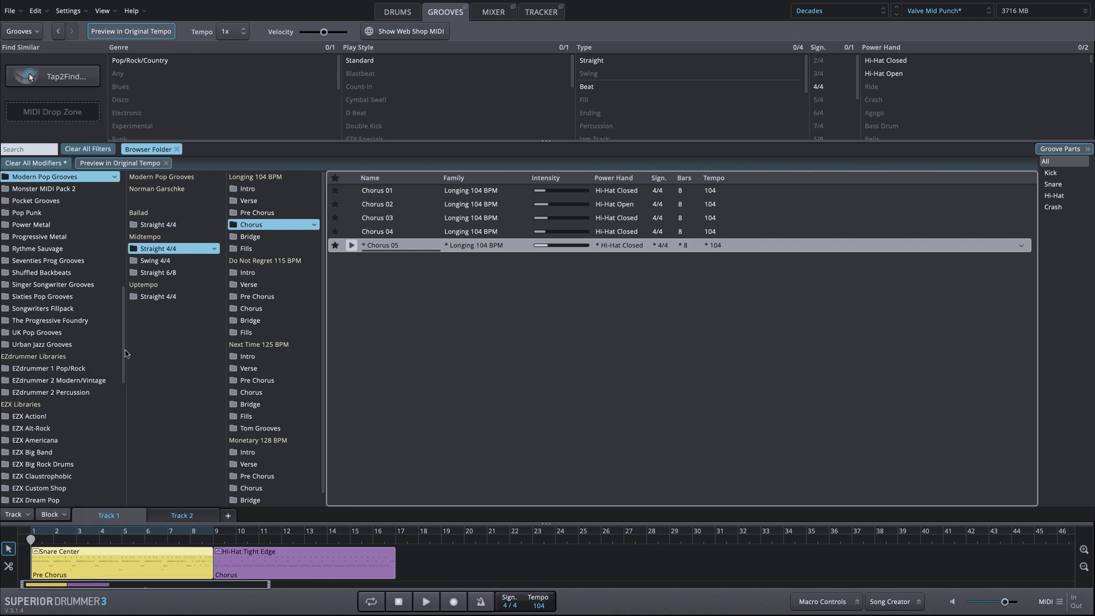
{"action": "right_click", "coordinate": [266, 570]}
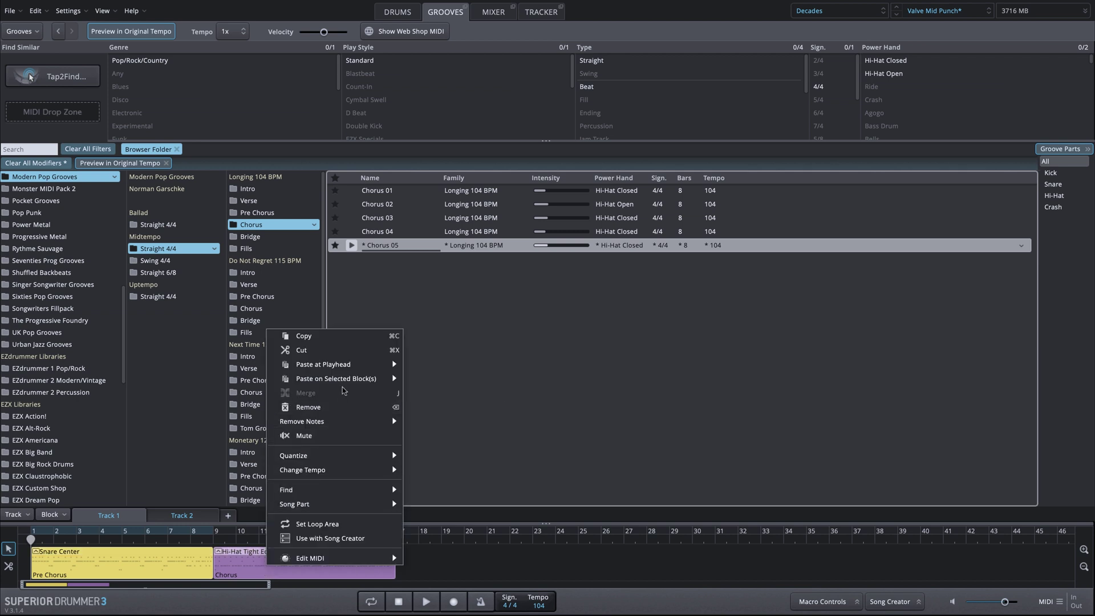
{"action": "mouse_move", "coordinate": [344, 383]}
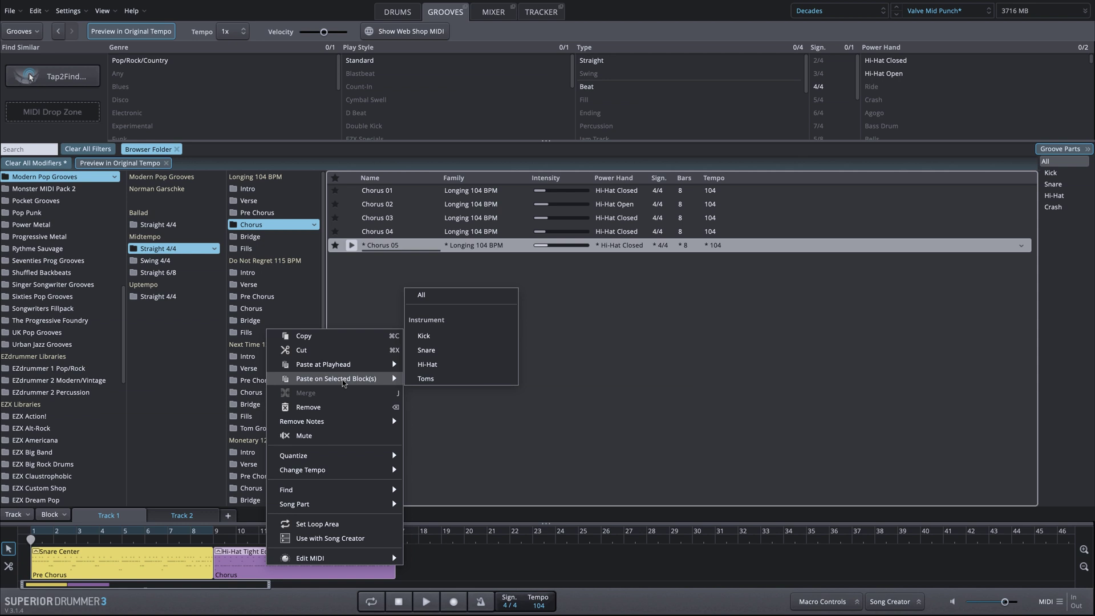
{"action": "left_click", "coordinate": [433, 295]}
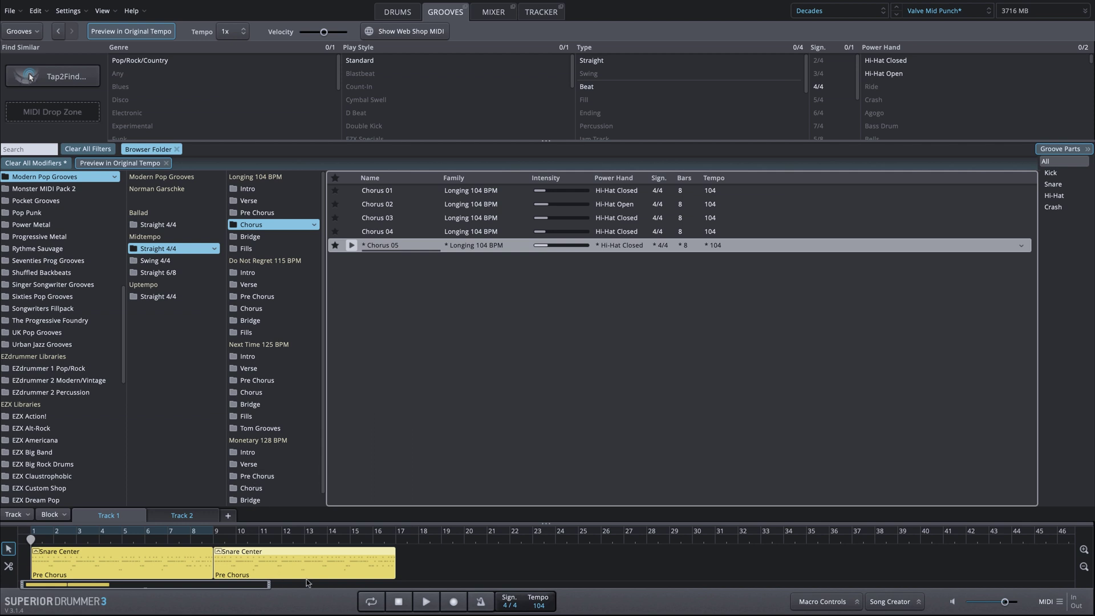
{"action": "key", "text": "ctrl+z"}
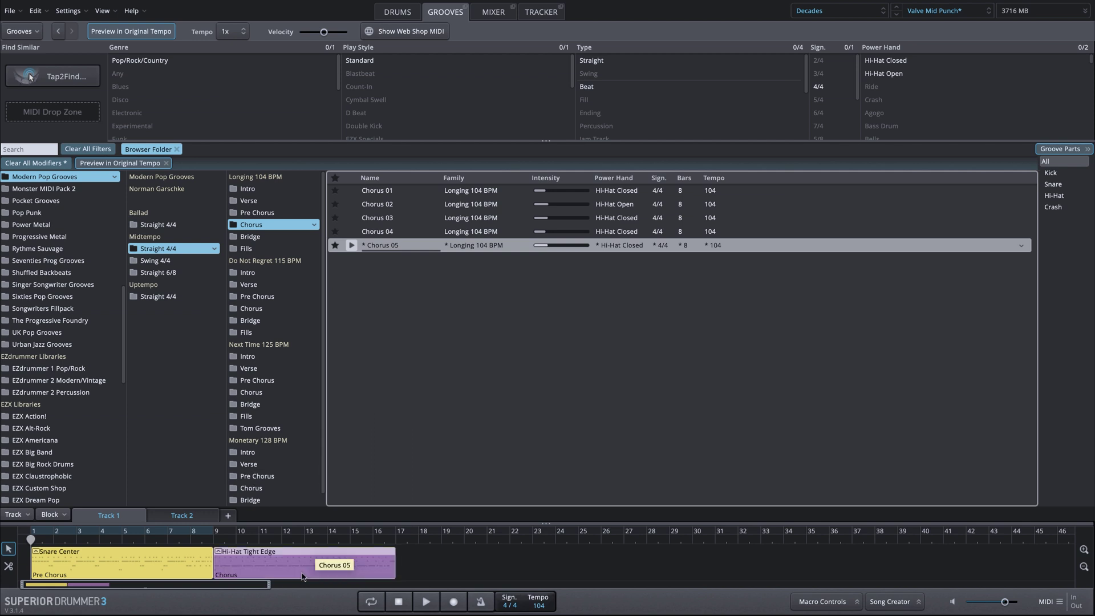
{"action": "right_click", "coordinate": [303, 576]}
{"action": "mouse_move", "coordinate": [417, 379]}
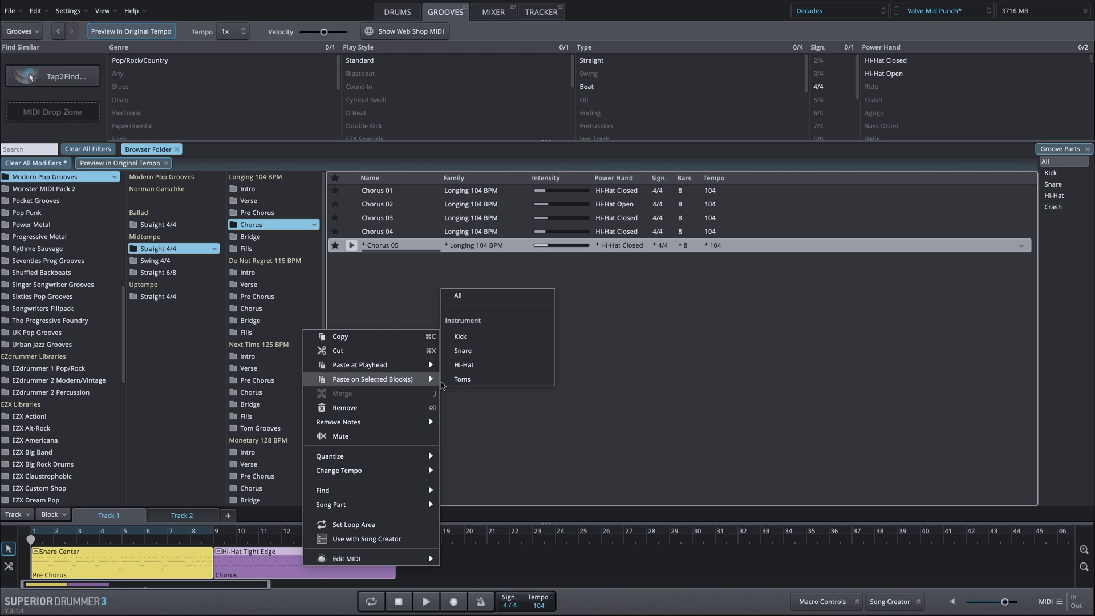
{"action": "left_click", "coordinate": [489, 338]}
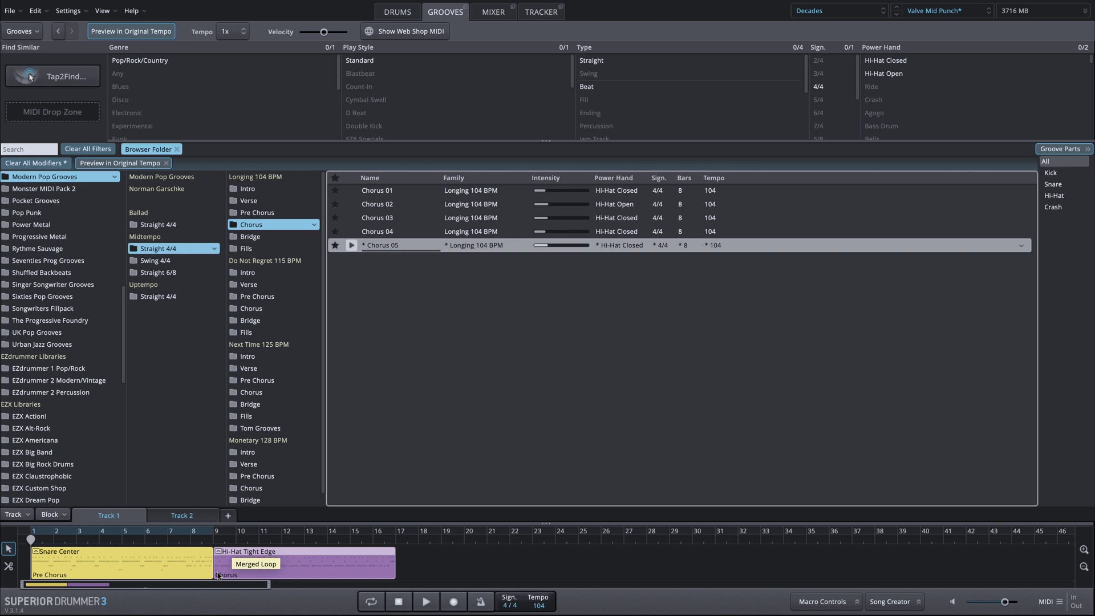
{"action": "left_click", "coordinate": [215, 542]}
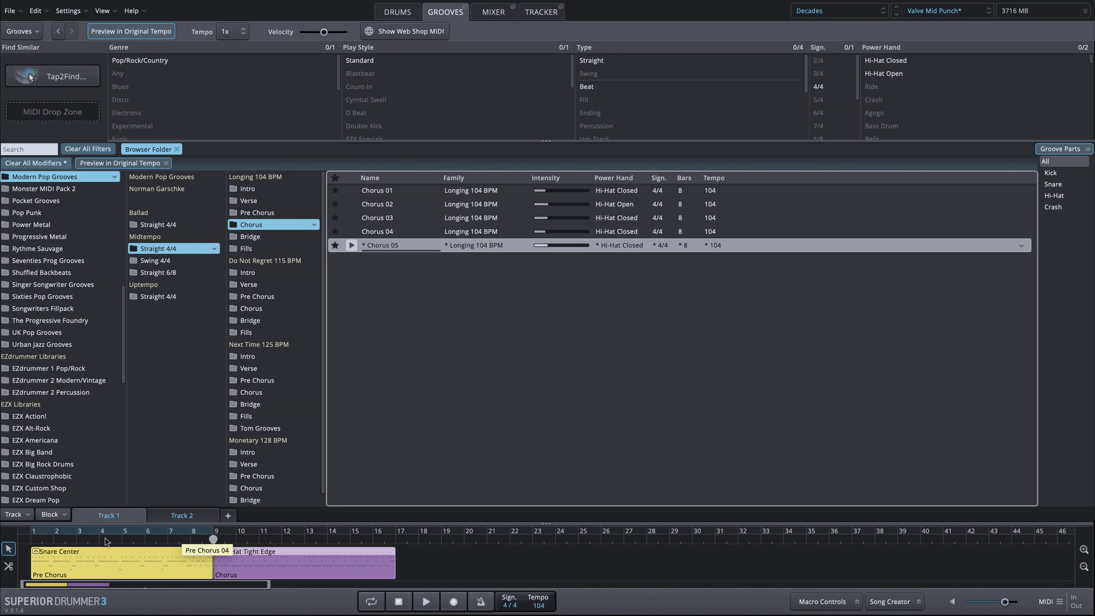
{"action": "left_click", "coordinate": [31, 540]}
{"action": "key", "text": "space"}
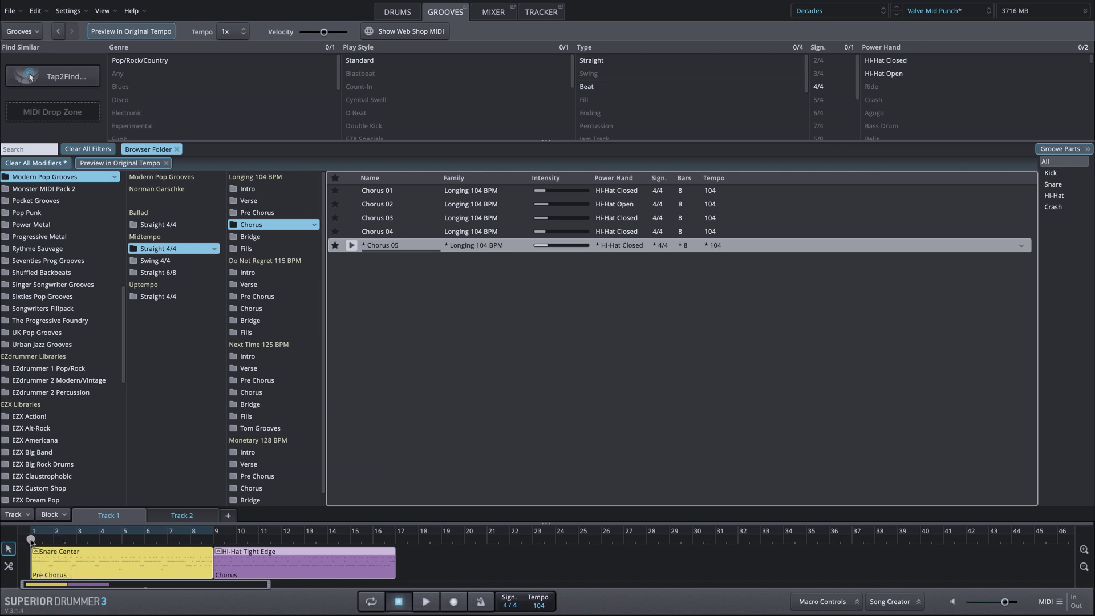
{"action": "key", "text": "space"}
{"action": "left_click", "coordinate": [214, 543]}
{"action": "key", "text": "space"}
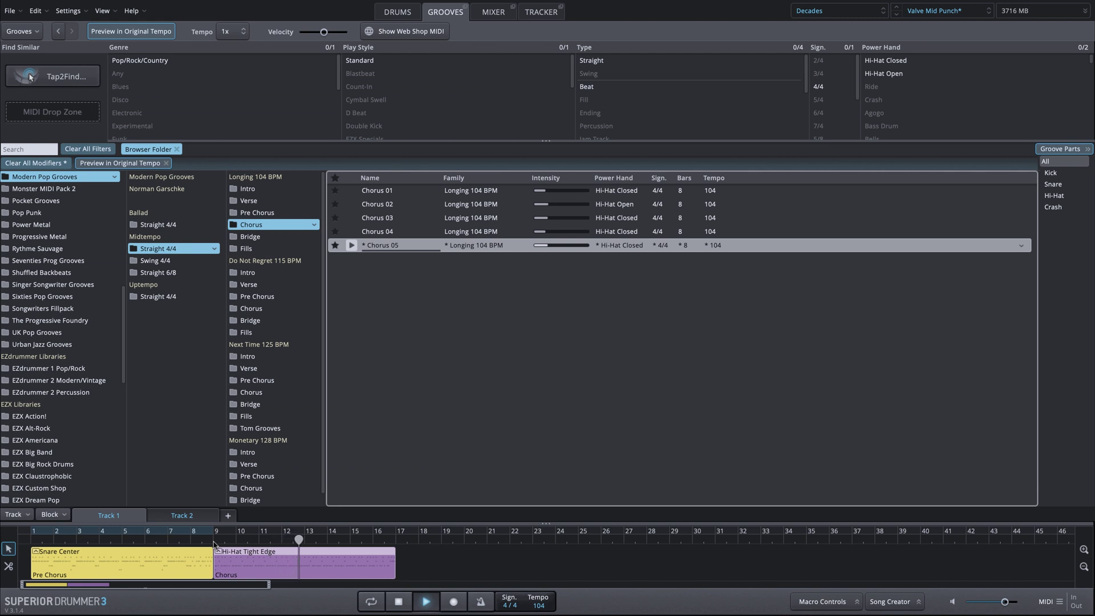
{"action": "key", "text": "space"}
{"action": "key", "text": "space"}
{"action": "key", "text": "space"}
{"action": "key", "text": "space"}
{"action": "key", "text": "space"}
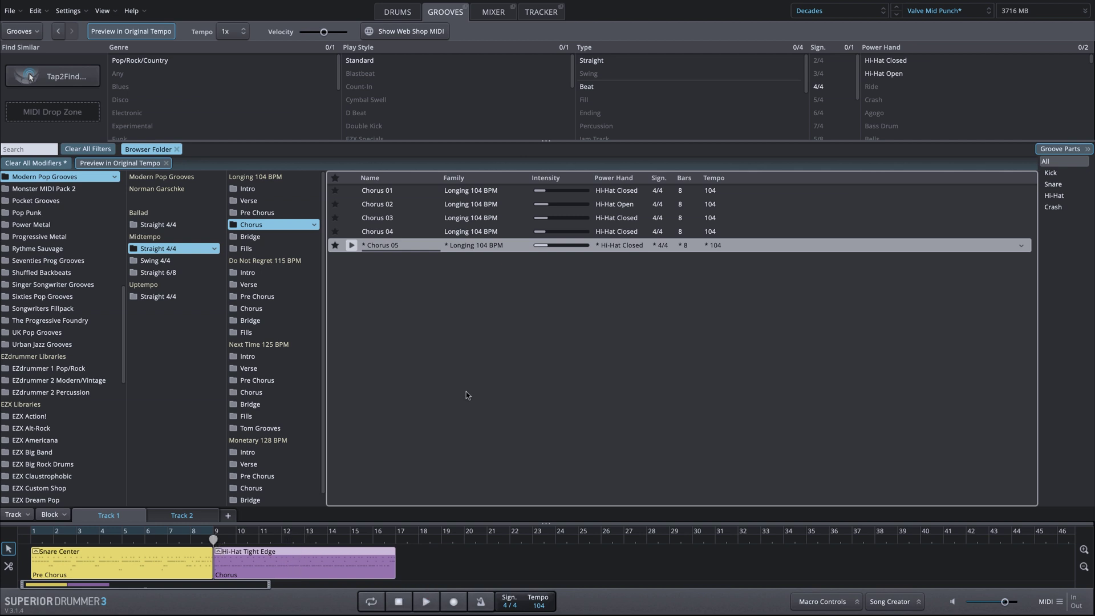
- Add a second Hi-Hat Tight Edge Chorus block at bars 17–25 and audition it from bar 17
{"action": "left_click_drag", "start_coordinate": [274, 500], "coordinate": [405, 561]}
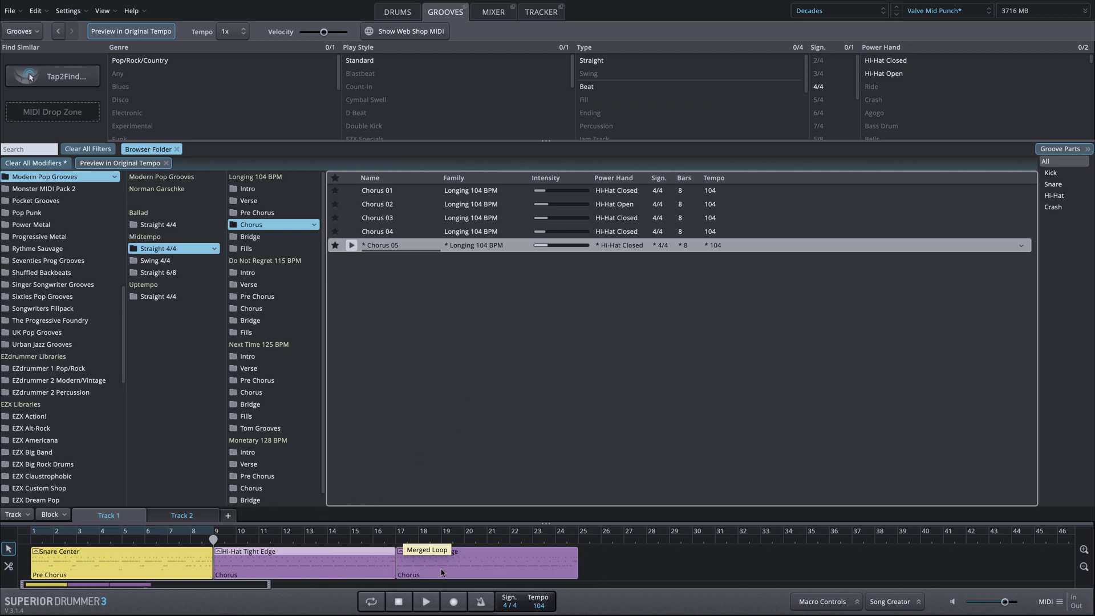
{"action": "left_click", "coordinate": [416, 574]}
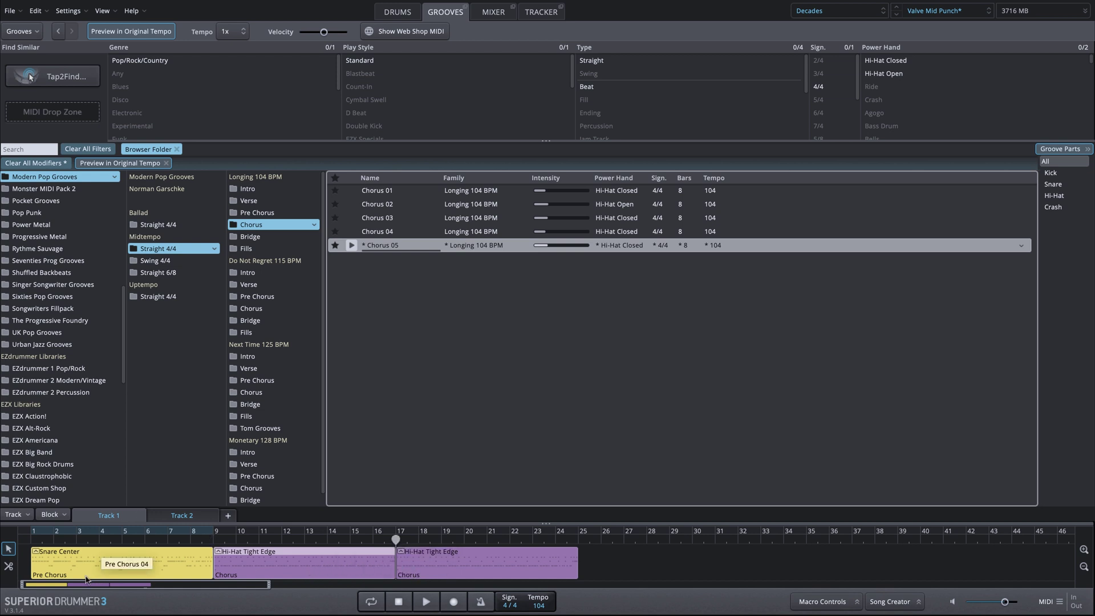
{"action": "key", "text": "space"}
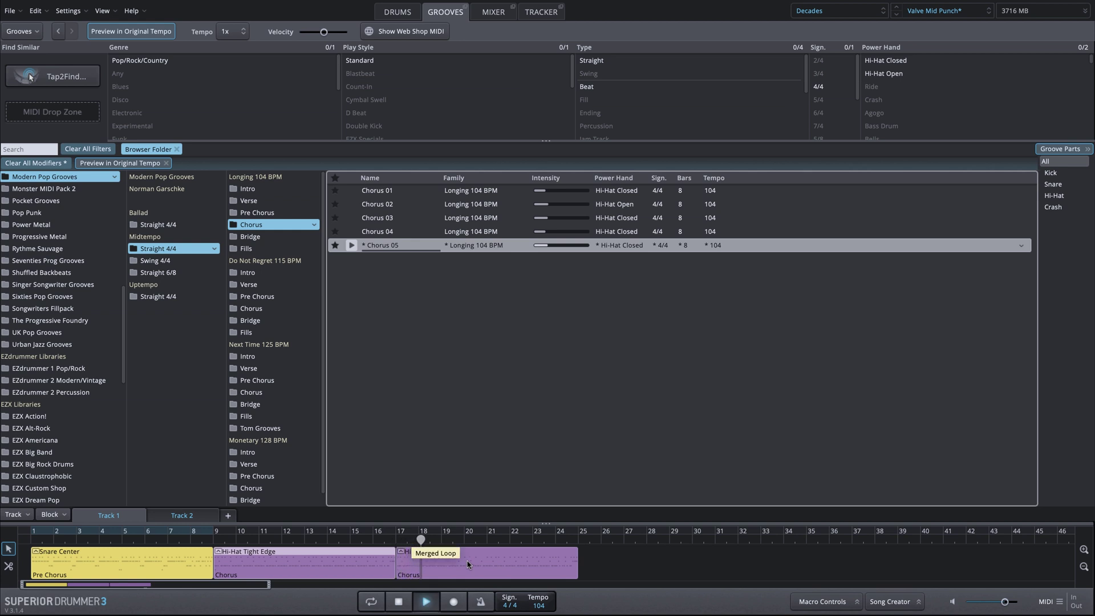
{"action": "key", "text": "space"}
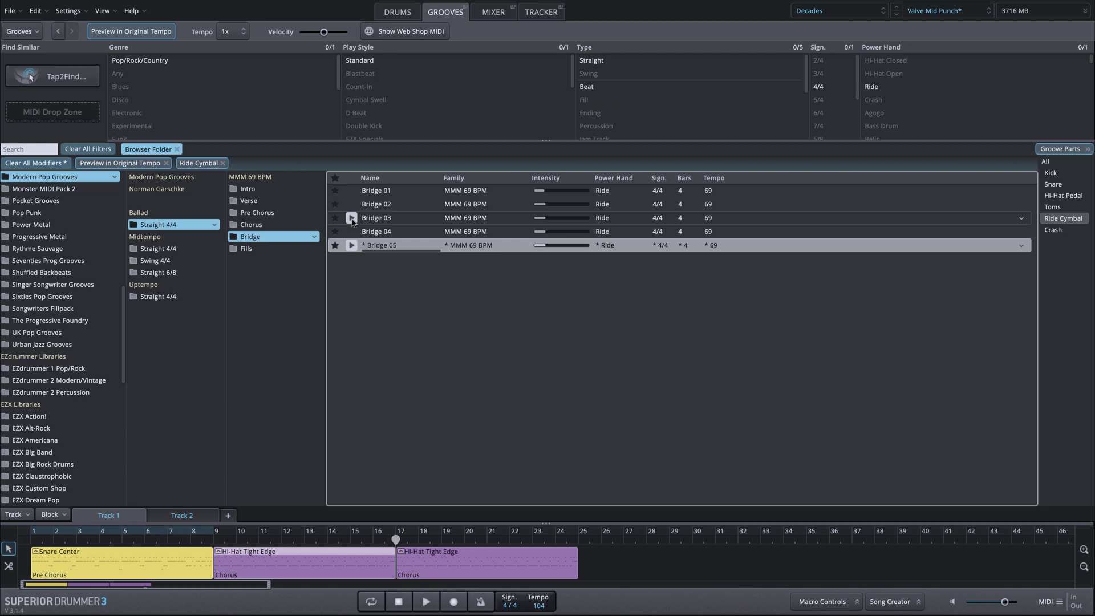
- Compare the Bridge 03, 05, 04 and 02 grooves, previewing Bridge 02
{"action": "left_click", "coordinate": [352, 217]}
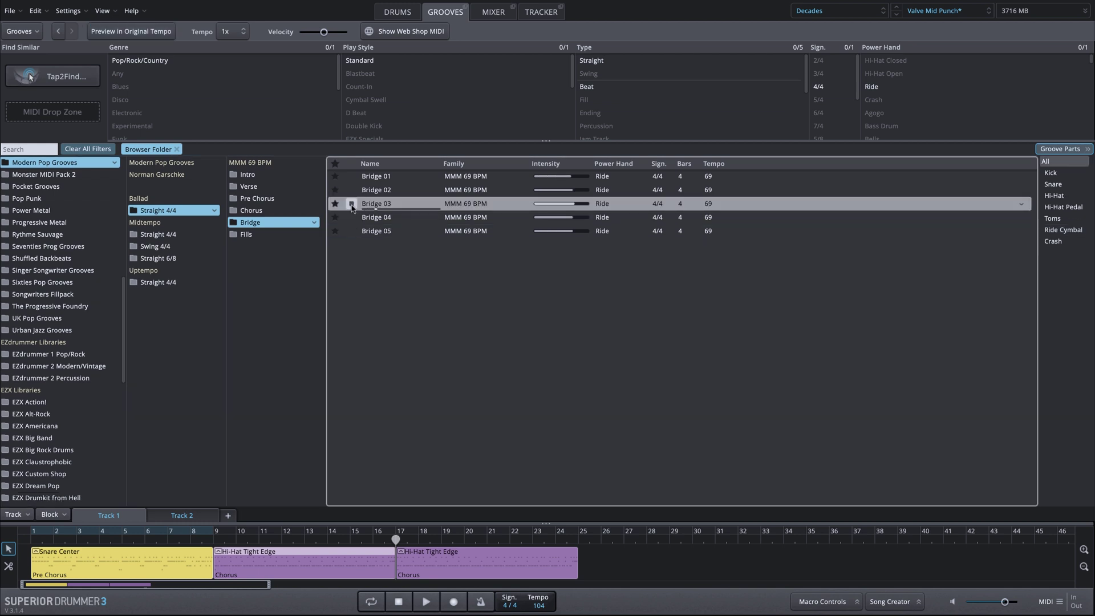
{"action": "left_click", "coordinate": [373, 233]}
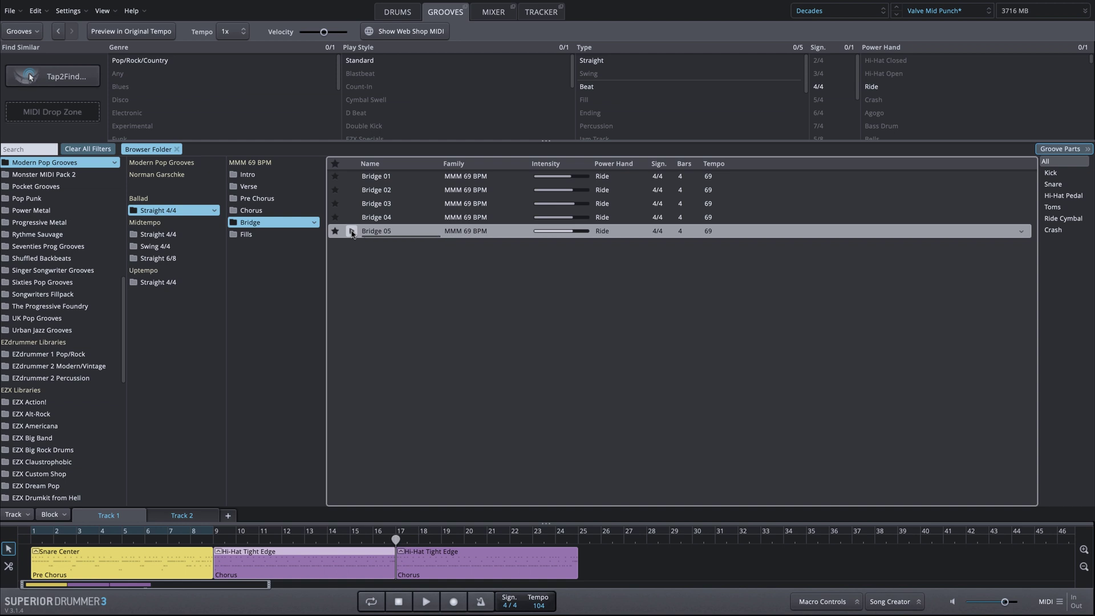
{"action": "left_click", "coordinate": [385, 215]}
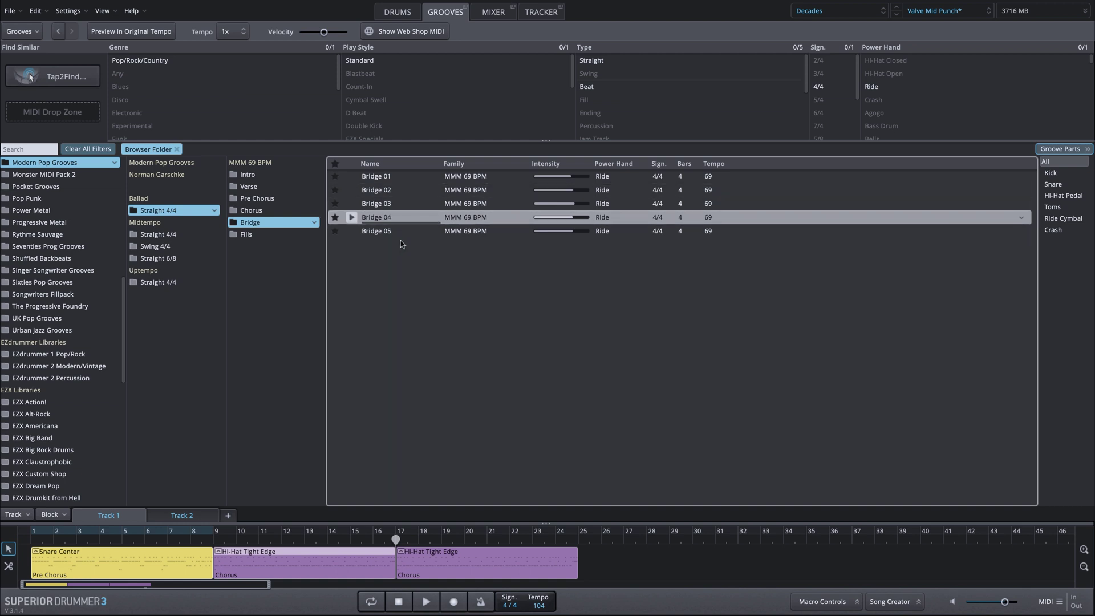
{"action": "left_click", "coordinate": [368, 193]}
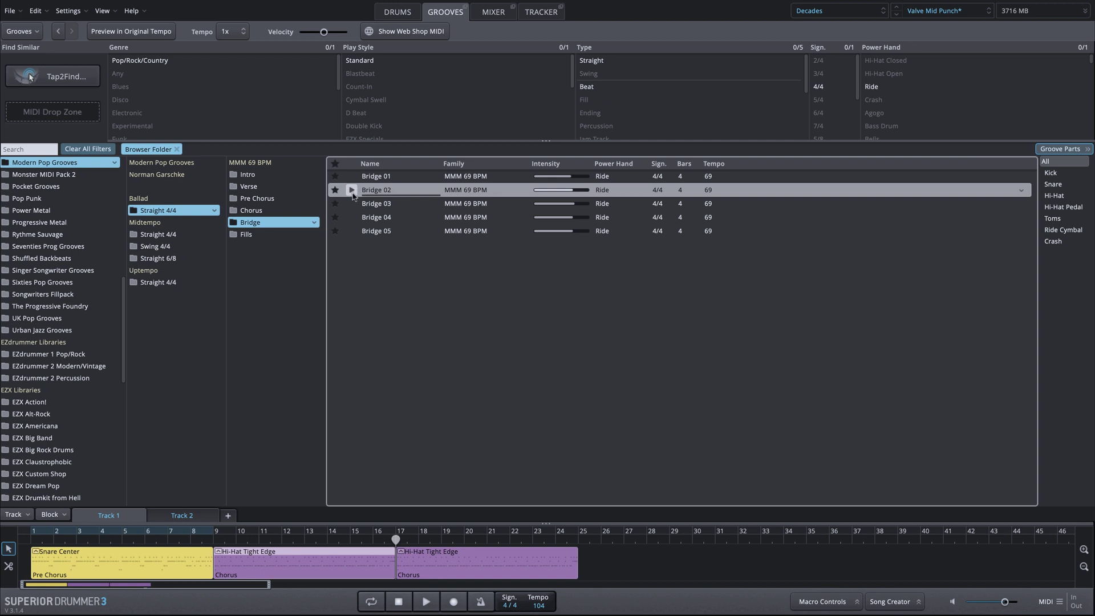
{"action": "left_click", "coordinate": [352, 191]}
{"action": "left_click", "coordinate": [352, 190]}
- Toggle the groove parts list and settle back on the Bridge 02 groove
{"action": "left_click", "coordinate": [1068, 149]}
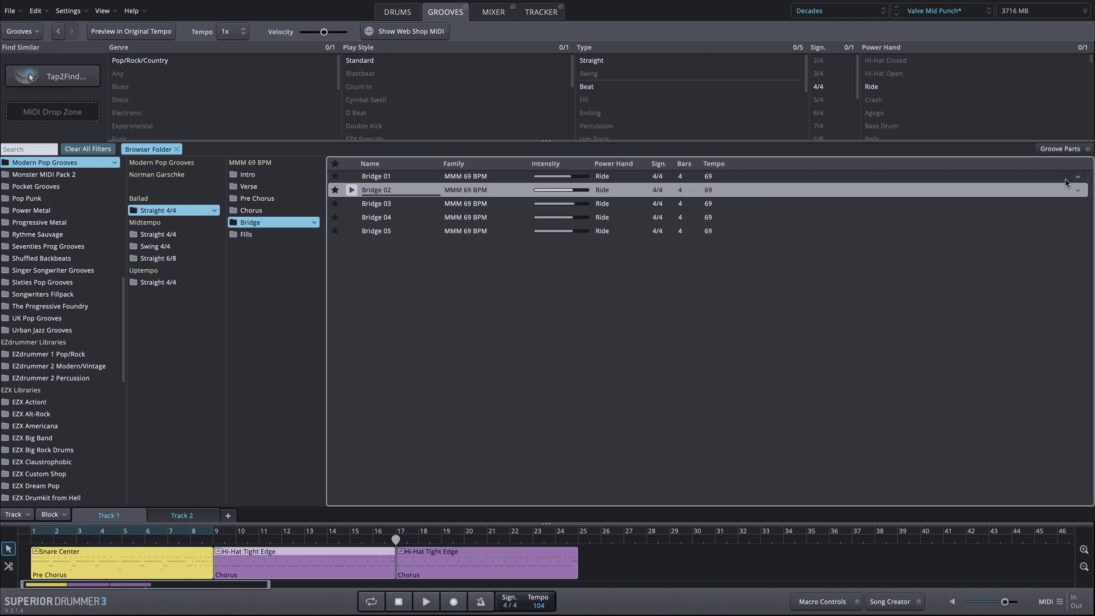
{"action": "left_click", "coordinate": [1055, 150]}
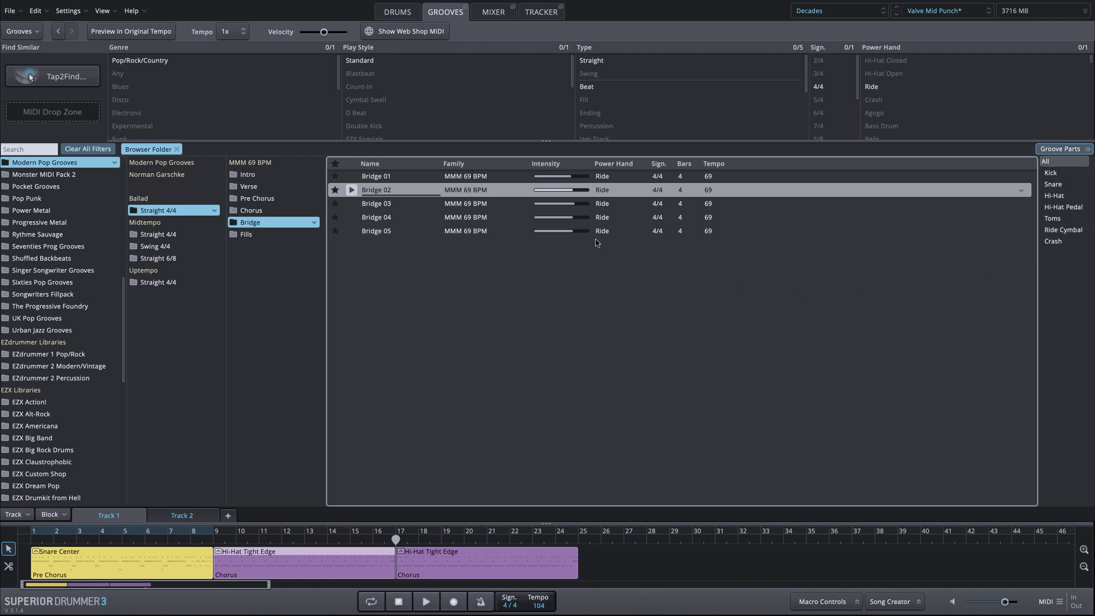
{"action": "left_click", "coordinate": [371, 206]}
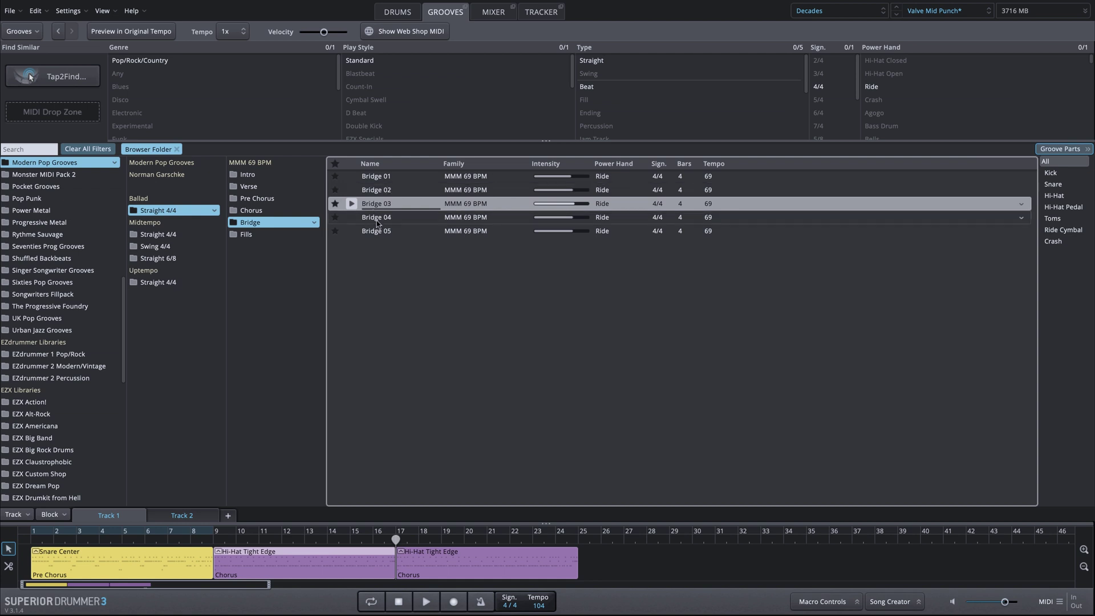
{"action": "left_click", "coordinate": [376, 220]}
{"action": "left_click", "coordinate": [376, 191]}
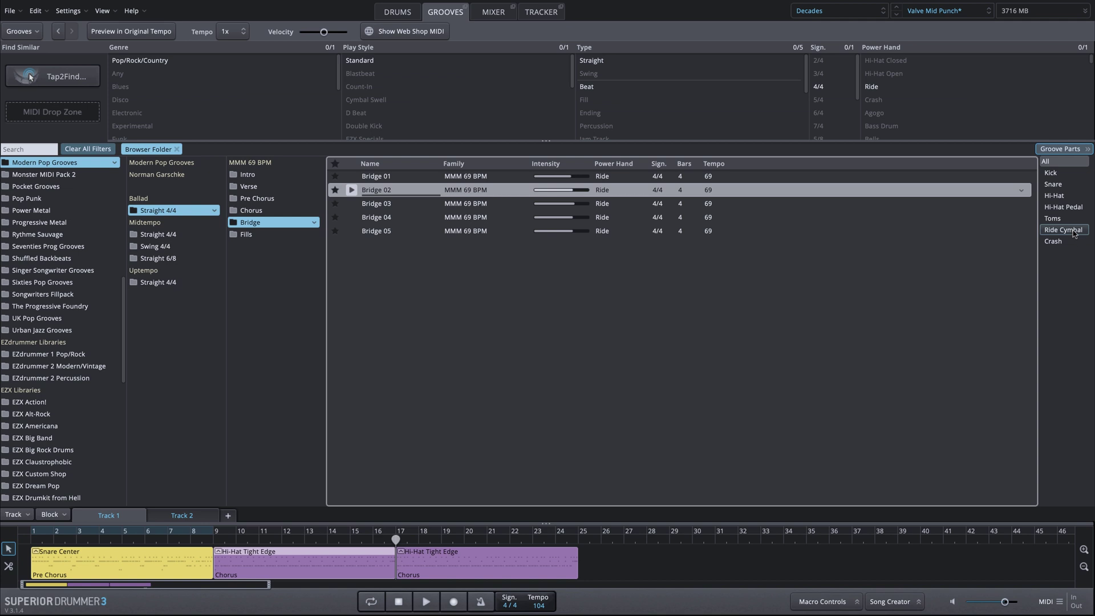
- Layer Bridge 02's ride cymbal part onto the chorus at bar 17 and play it
{"action": "left_click_drag", "start_coordinate": [1074, 233], "coordinate": [409, 570]}
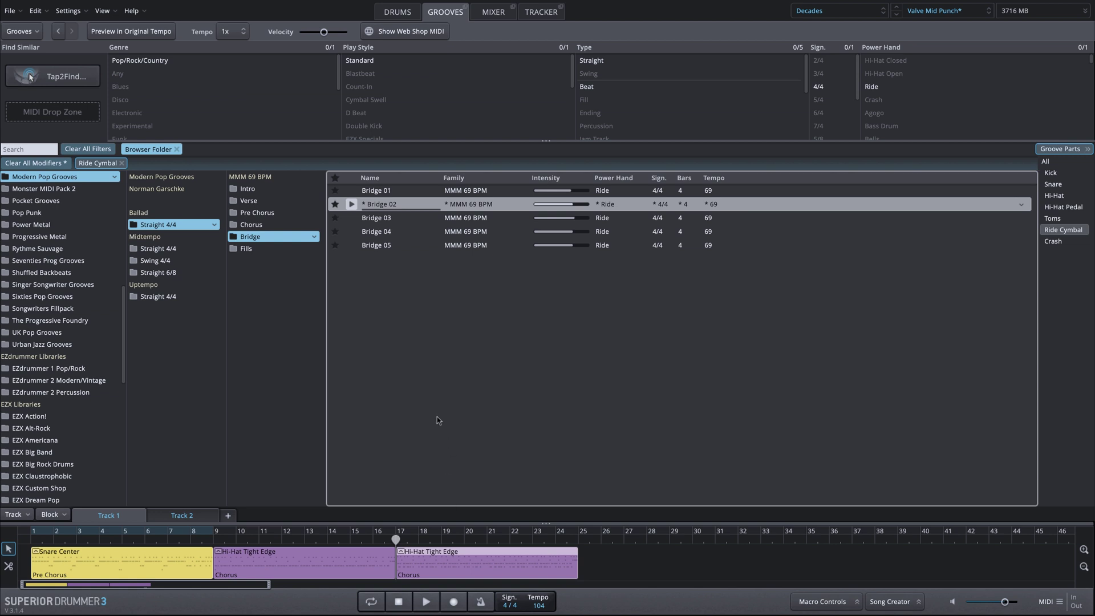
{"action": "key", "text": "space"}
{"action": "key", "text": "space"}
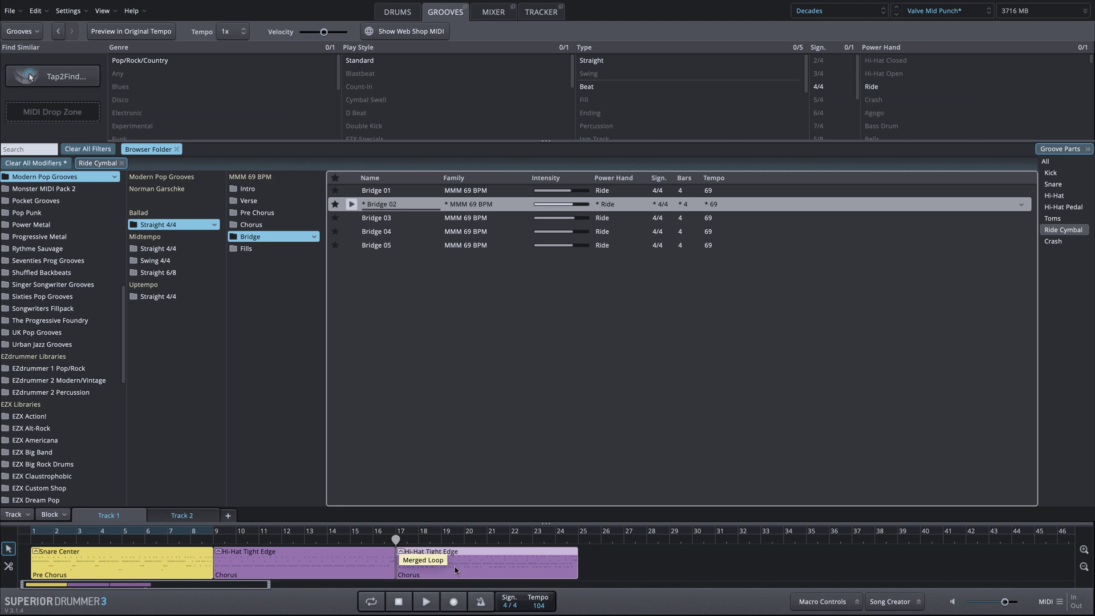
- Copy the ride-layered chorus into bars 25–33 and preview the Metal Fusion Verse 01 groove
{"action": "left_click_drag", "start_coordinate": [454, 569], "coordinate": [637, 575]}
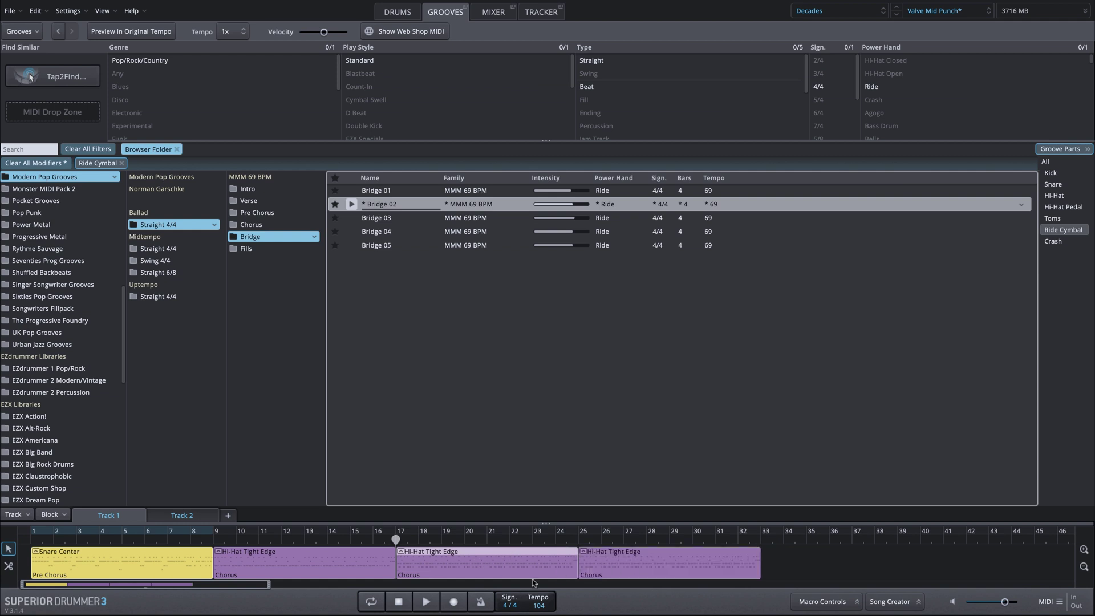
{"action": "left_click", "coordinate": [585, 564]}
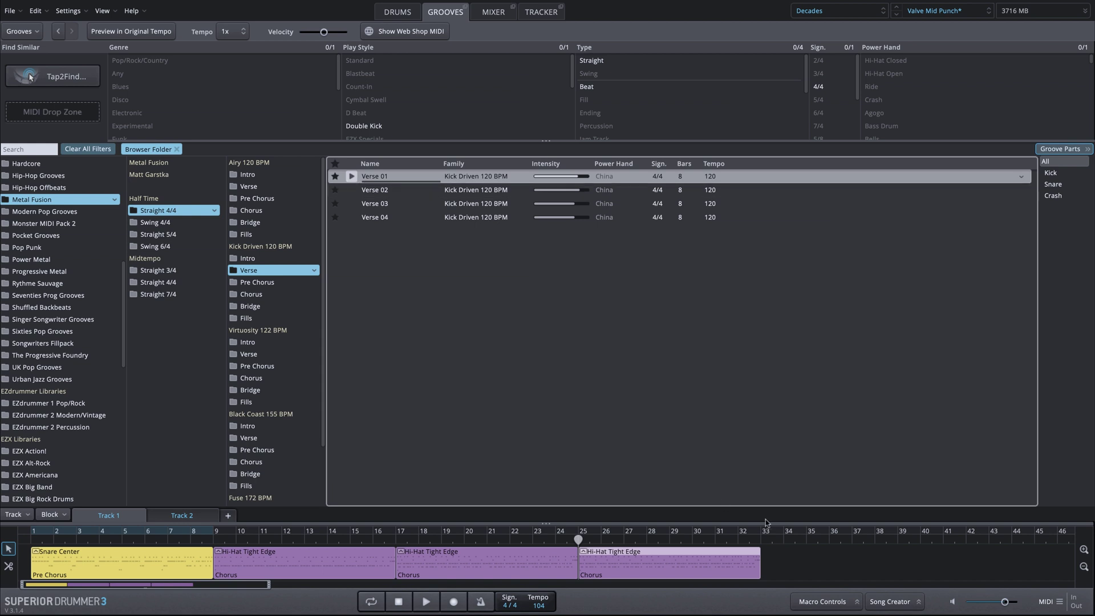
{"action": "left_click", "coordinate": [352, 177]}
- Merge Verse 01's kick, then its crash part, into the fourth chorus and play it back
{"action": "left_click", "coordinate": [1059, 174]}
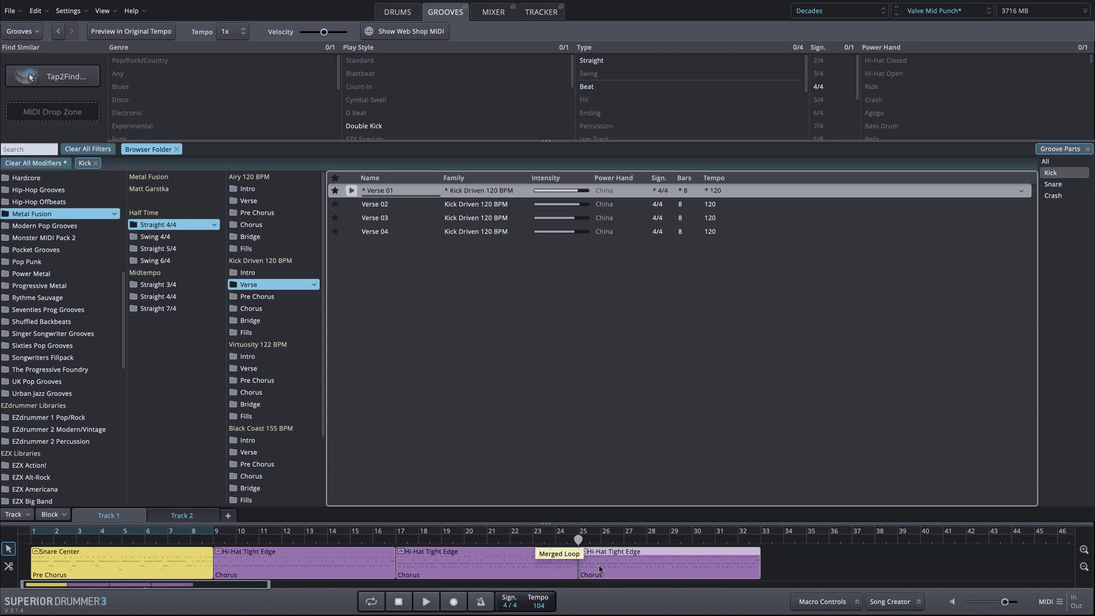
{"action": "key", "text": "space"}
{"action": "key", "text": "space"}
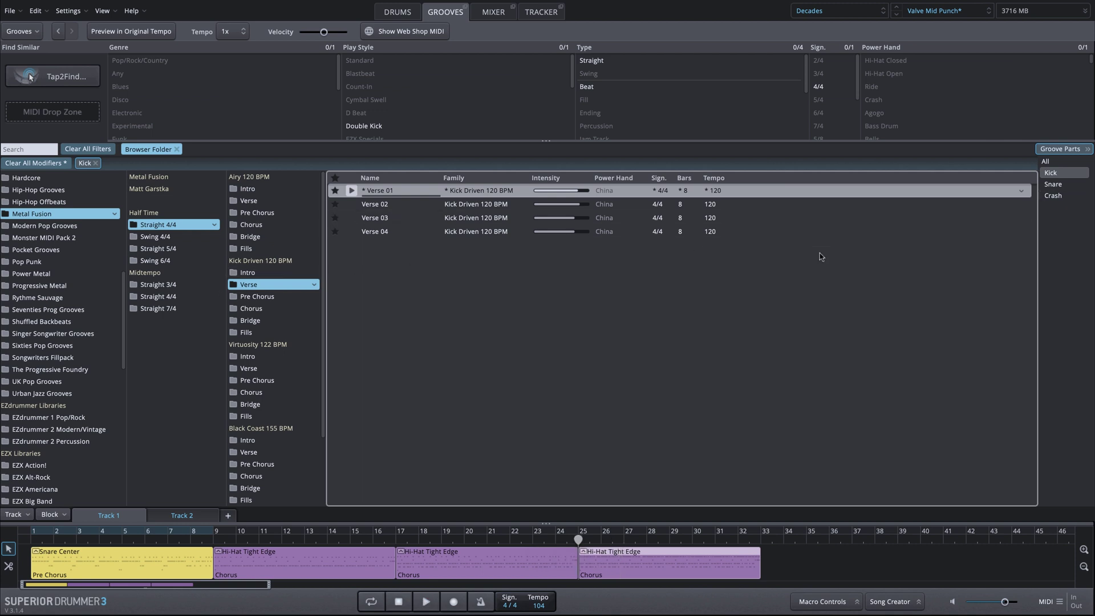
{"action": "left_click", "coordinate": [1053, 195]}
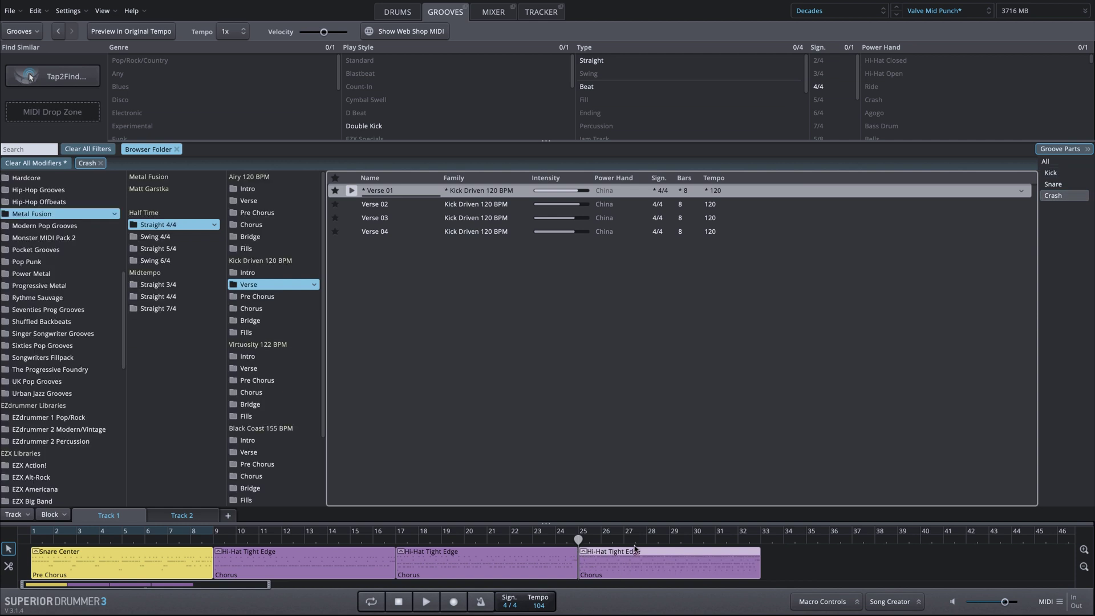
{"action": "key", "text": "space"}
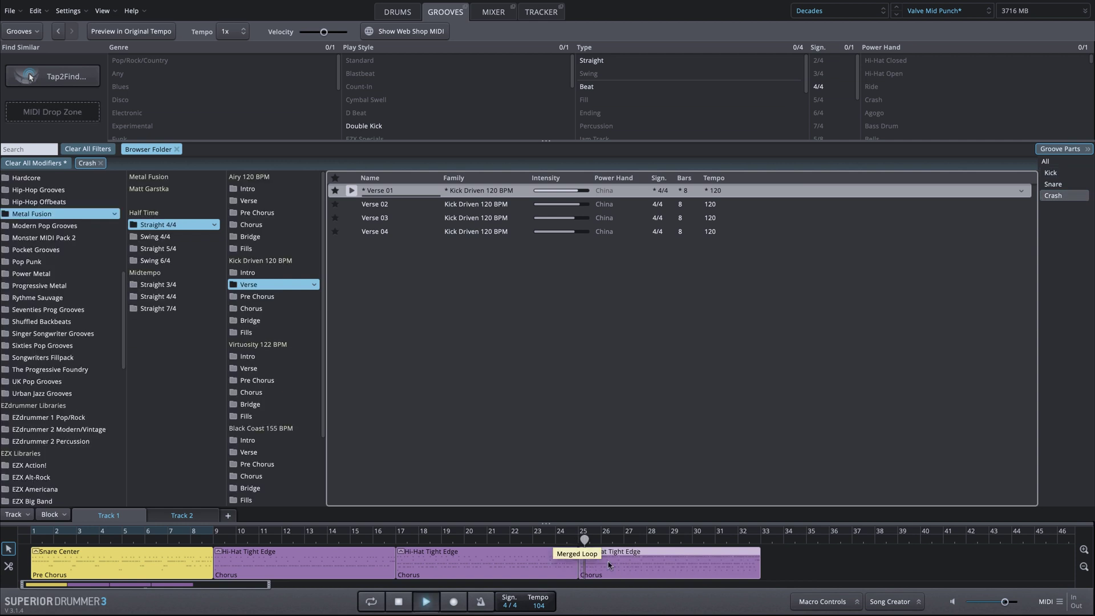
{"action": "key", "text": "space"}
- Remove the ride cymbal notes from the last Chorus block in the Edit Play Style editor
{"action": "right_click", "coordinate": [610, 565]}
{"action": "mouse_move", "coordinate": [650, 552]}
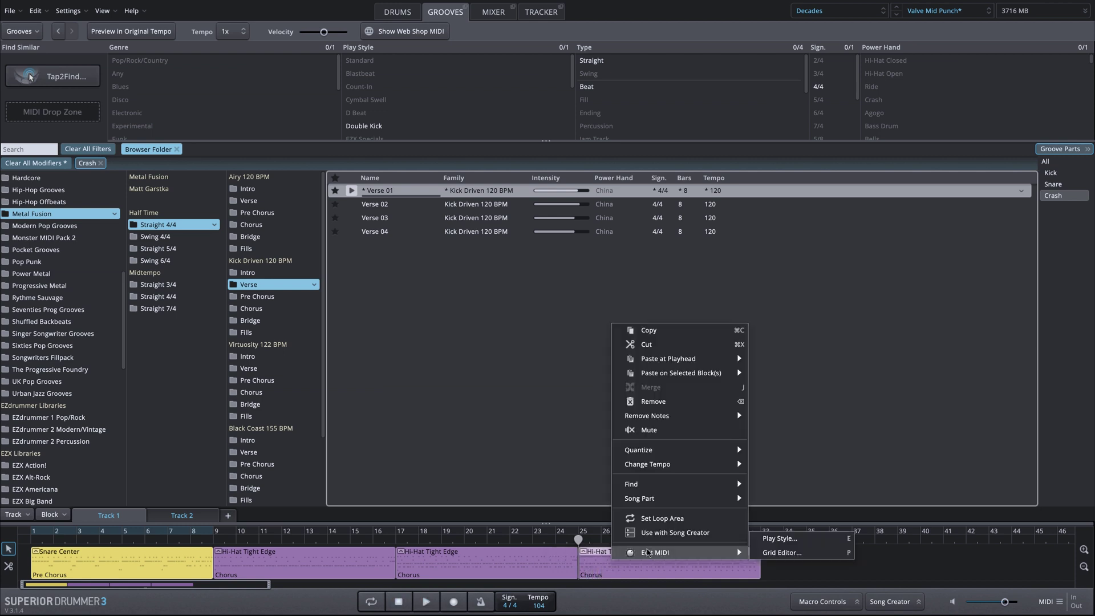
{"action": "left_click", "coordinate": [781, 539]}
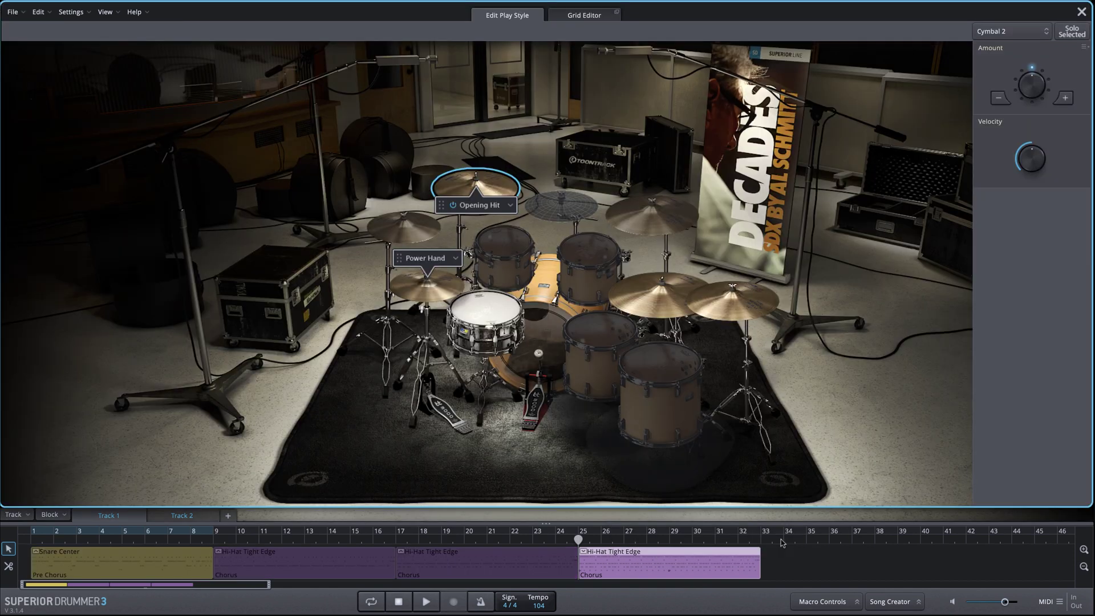
{"action": "key", "text": "Escape"}
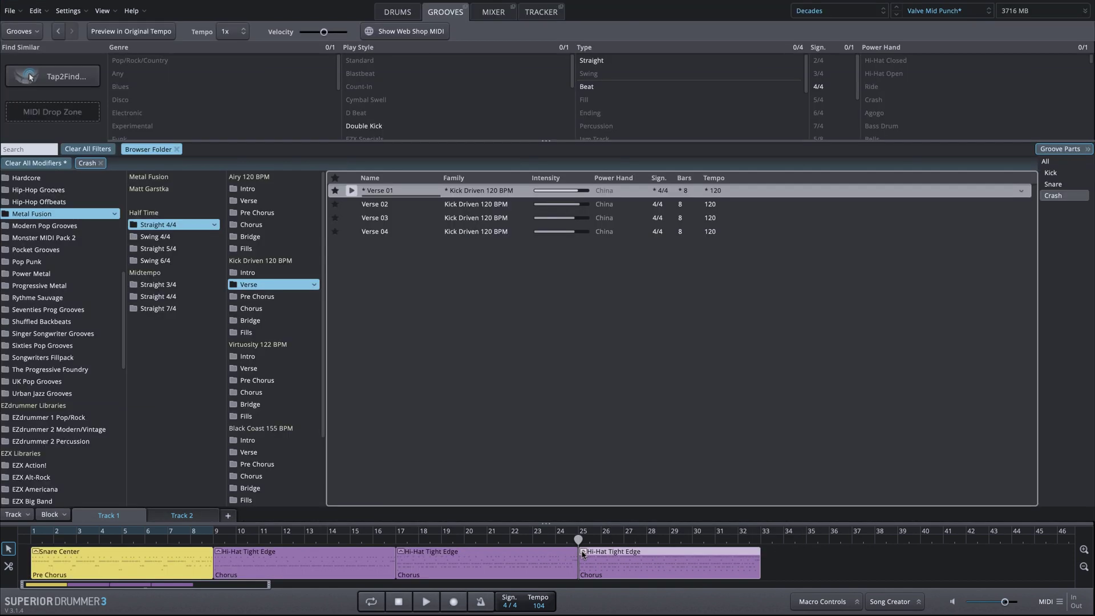
{"action": "double_click", "coordinate": [583, 553]}
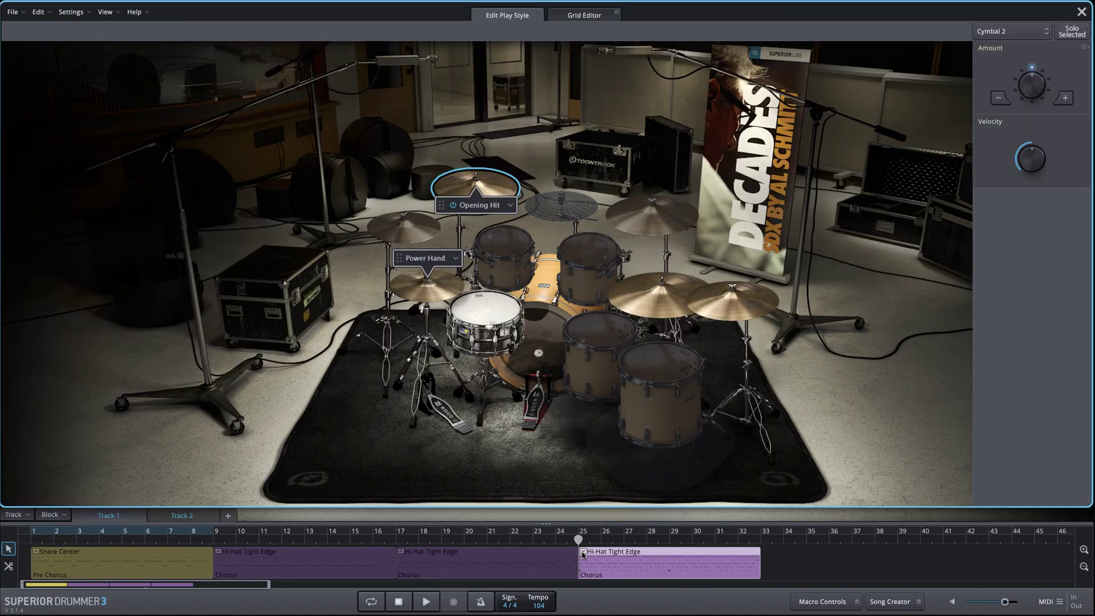
{"action": "right_click", "coordinate": [644, 295]}
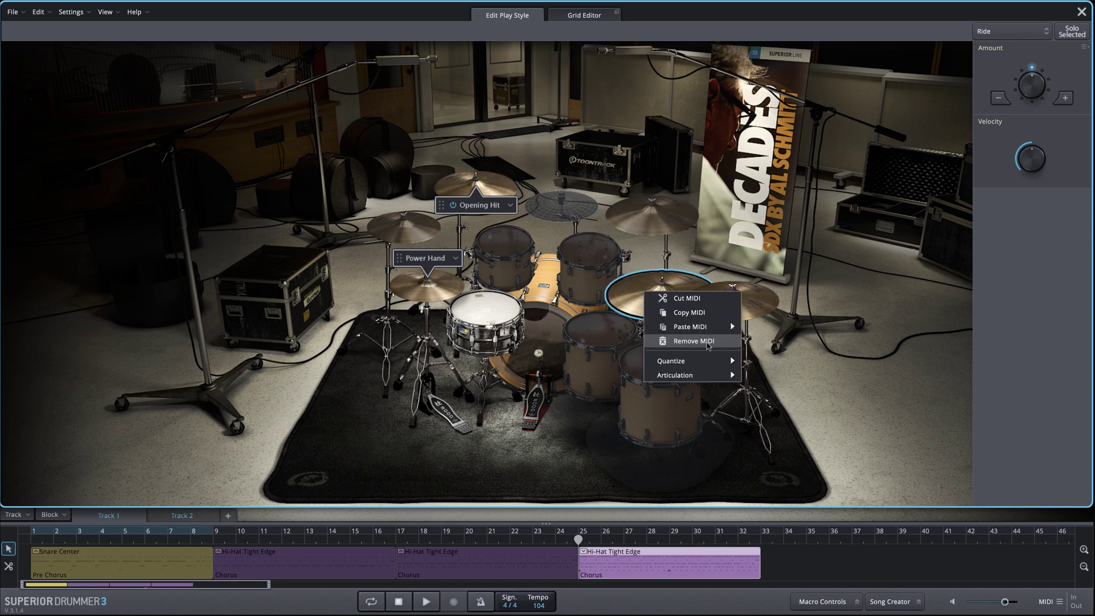
{"action": "left_click", "coordinate": [693, 341]}
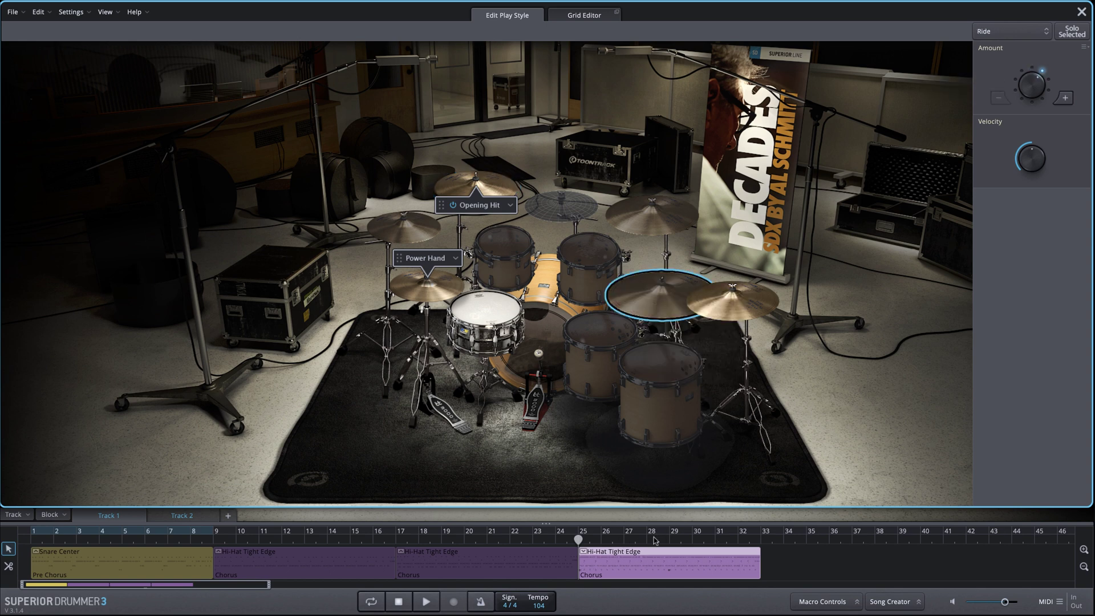
{"action": "left_click", "coordinate": [1083, 12]}
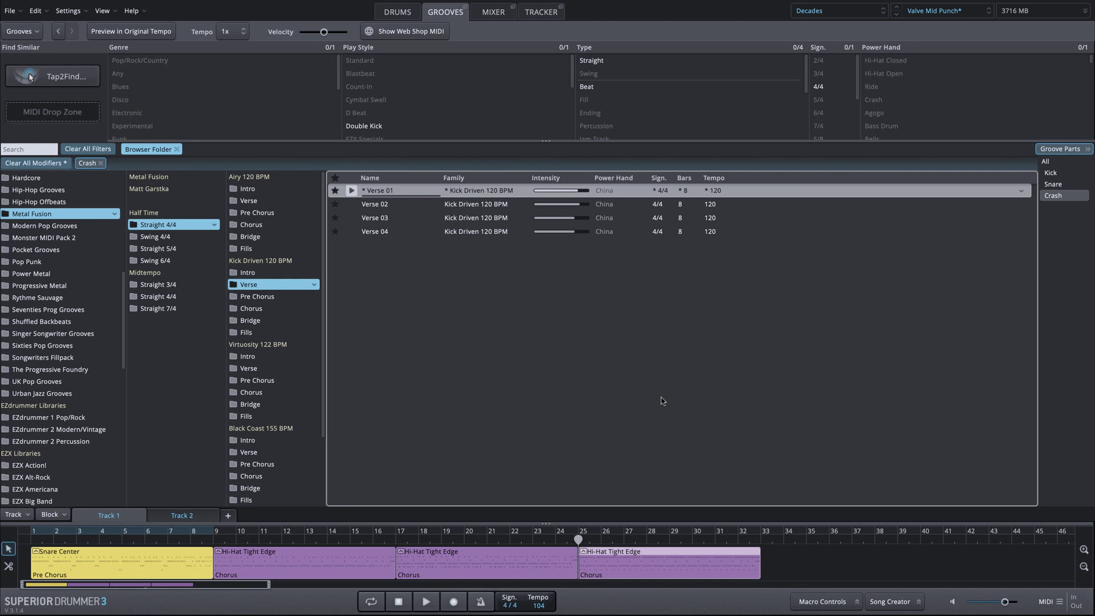
{"action": "key", "text": "space"}
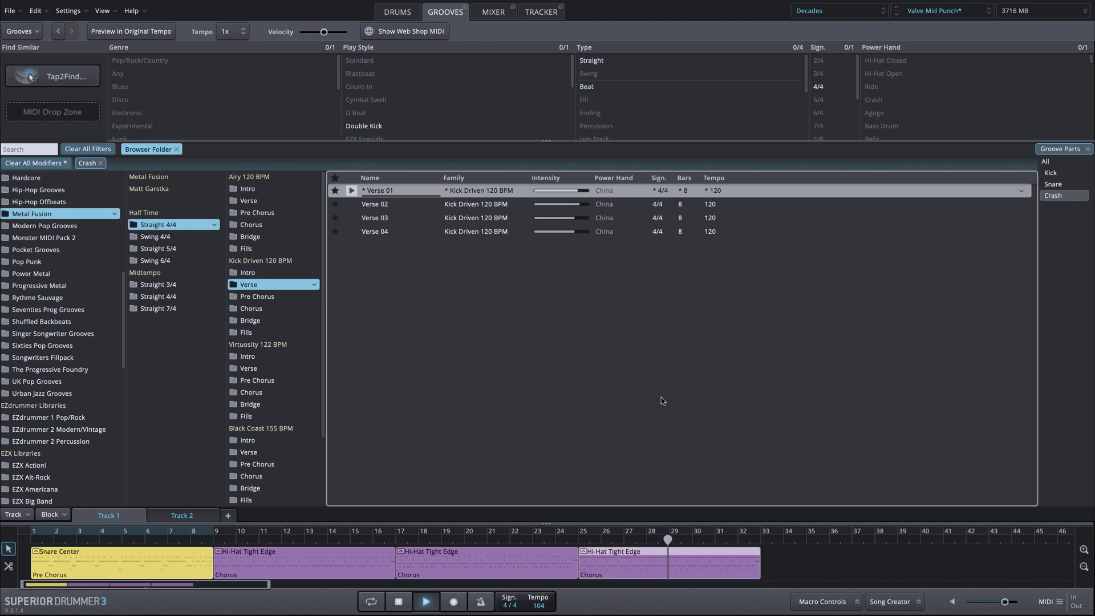
{"action": "key", "text": "space"}
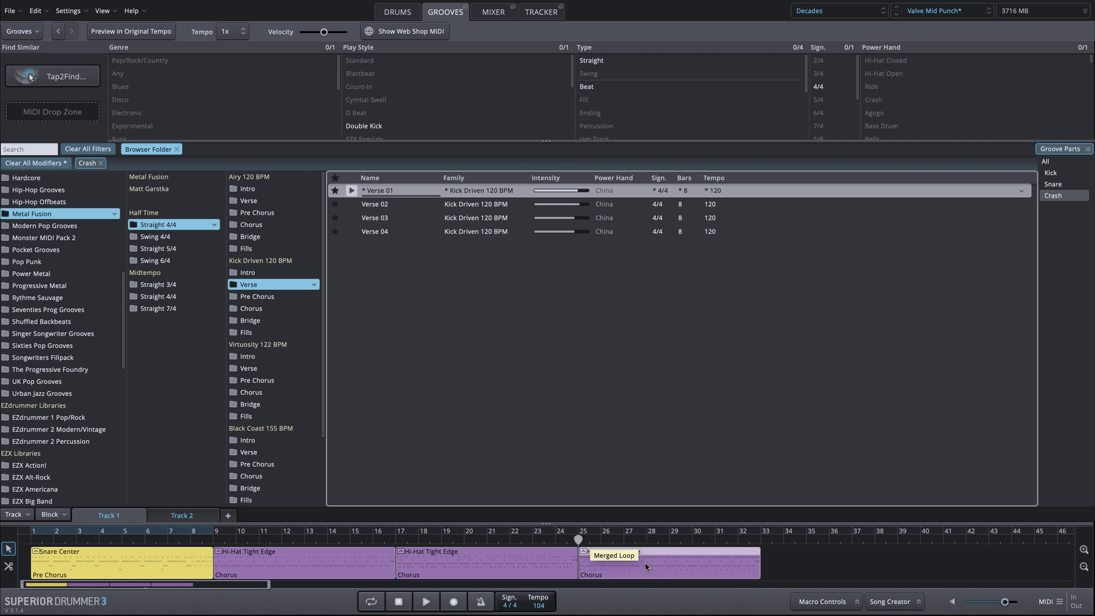
- Remove the hi-hat notes from the last Chorus block, listen to the result, and close the editor
{"action": "double_click", "coordinate": [583, 554]}
{"action": "right_click", "coordinate": [401, 278]}
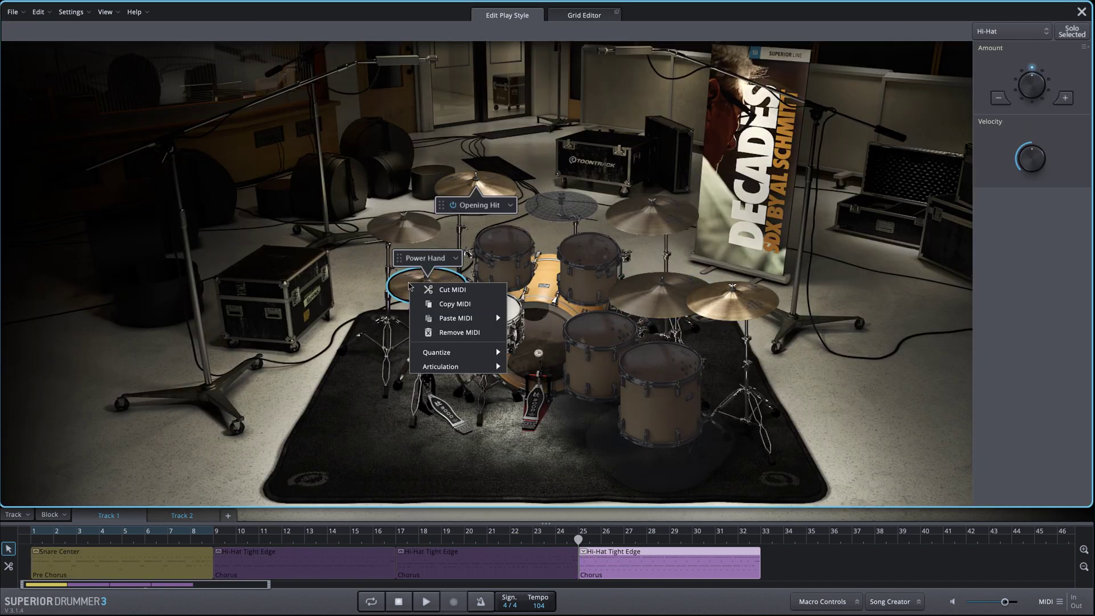
{"action": "left_click", "coordinate": [443, 333]}
{"action": "key", "text": "space"}
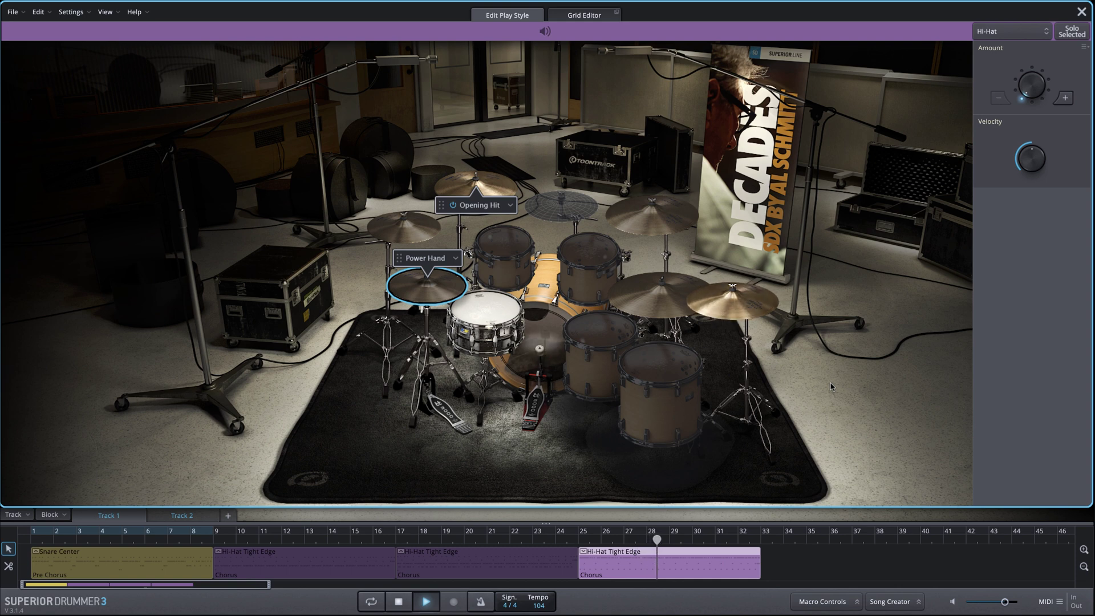
{"action": "key", "text": "space"}
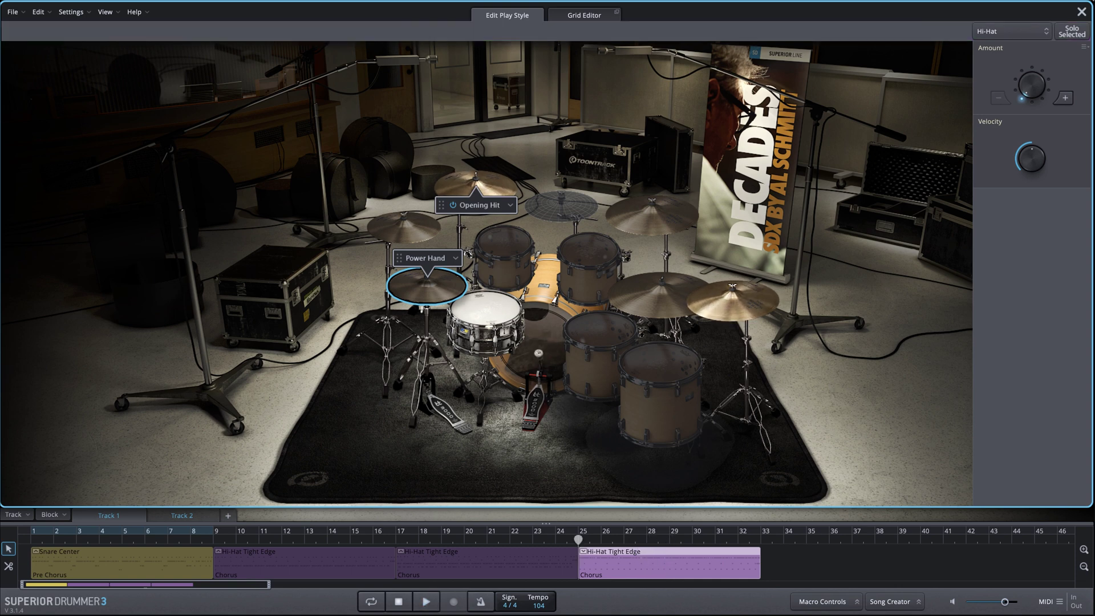
{"action": "left_click", "coordinate": [1081, 10]}
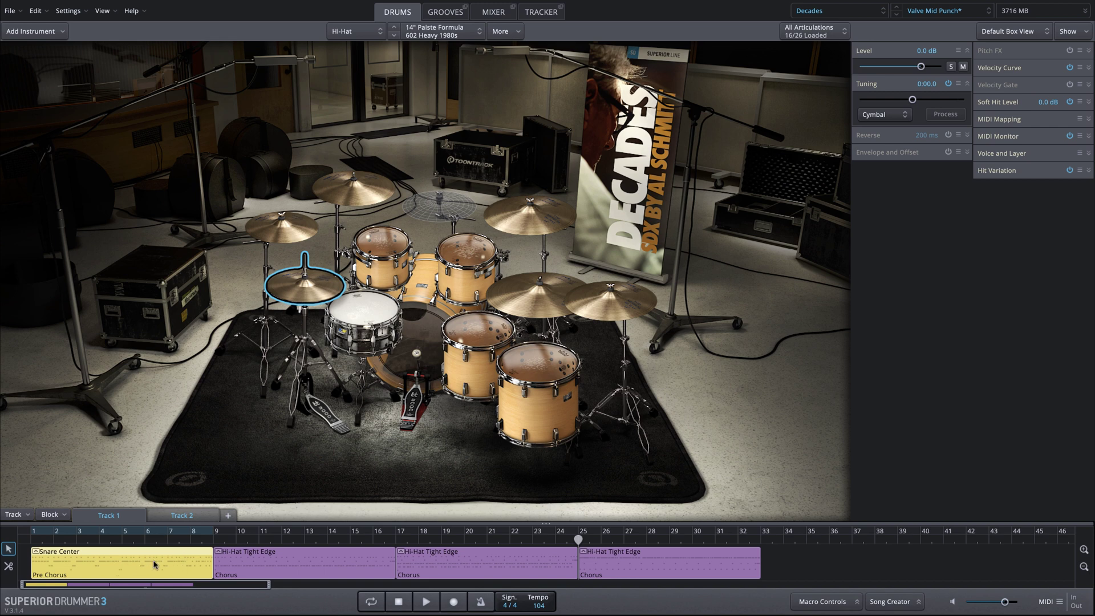
- Locate the first Chorus block's groove, cancel pasting, and reset Groove Parts from Crash to All
{"action": "right_click", "coordinate": [277, 566]}
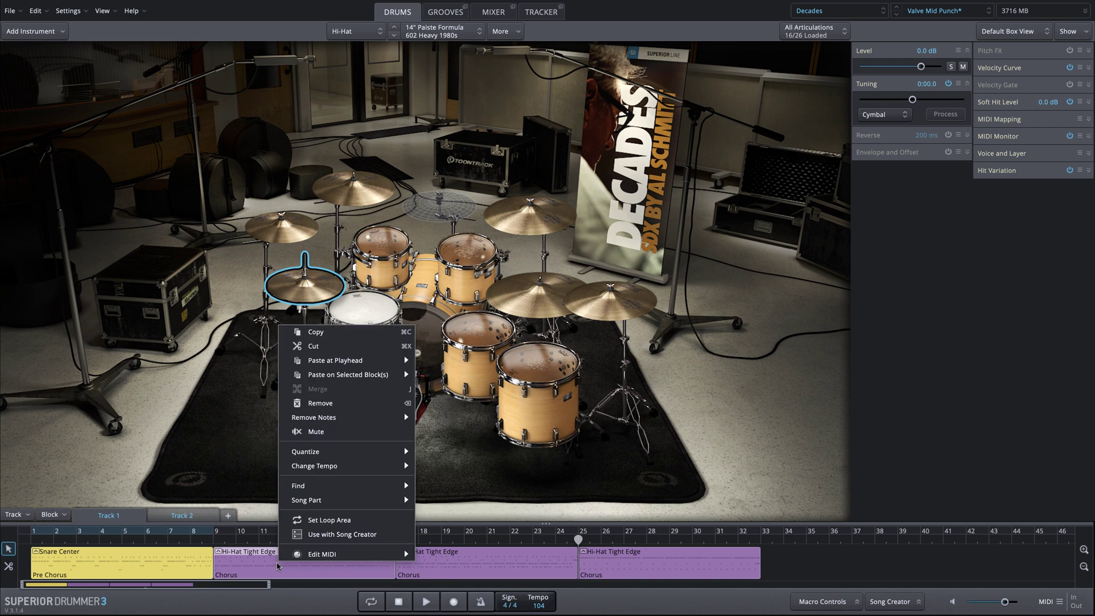
{"action": "left_click", "coordinate": [456, 485]}
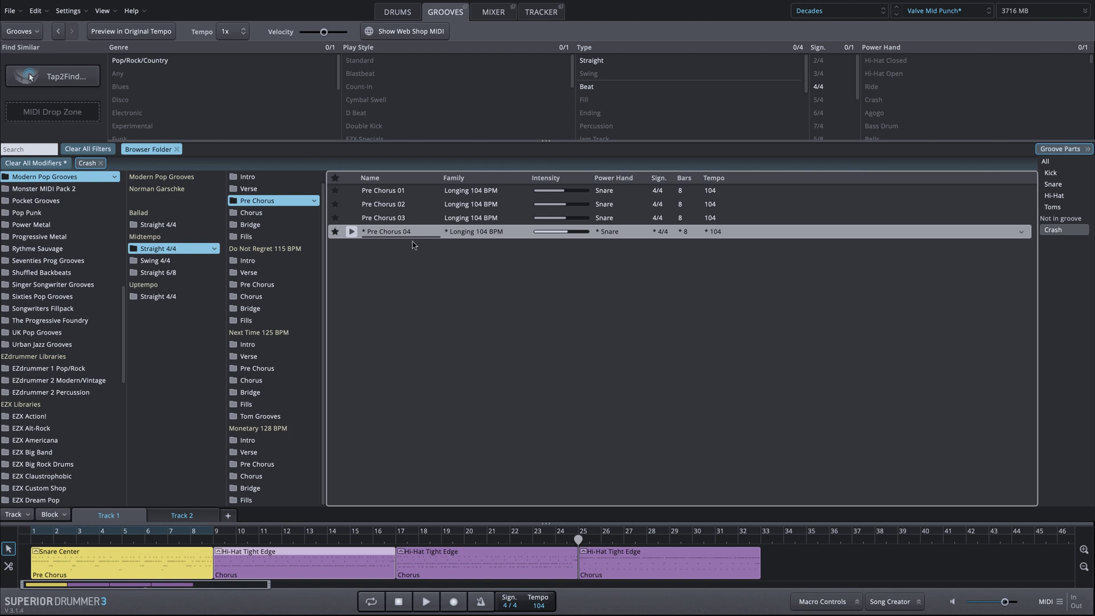
{"action": "left_click", "coordinate": [392, 12]}
{"action": "right_click", "coordinate": [306, 315]}
{"action": "mouse_move", "coordinate": [386, 365]}
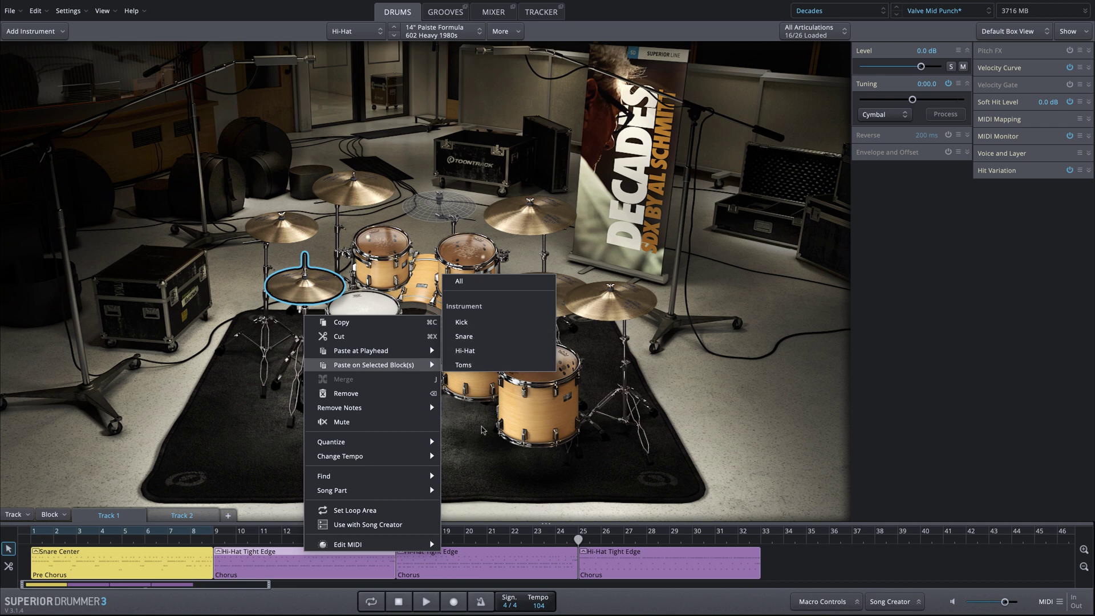
{"action": "left_click", "coordinate": [479, 474]}
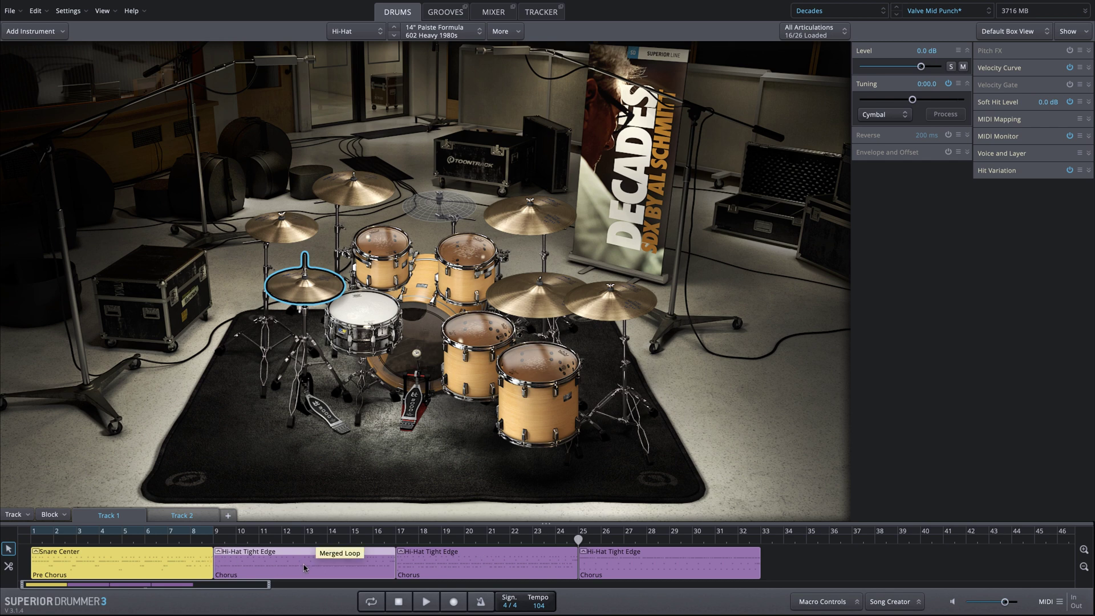
{"action": "left_click", "coordinate": [450, 16]}
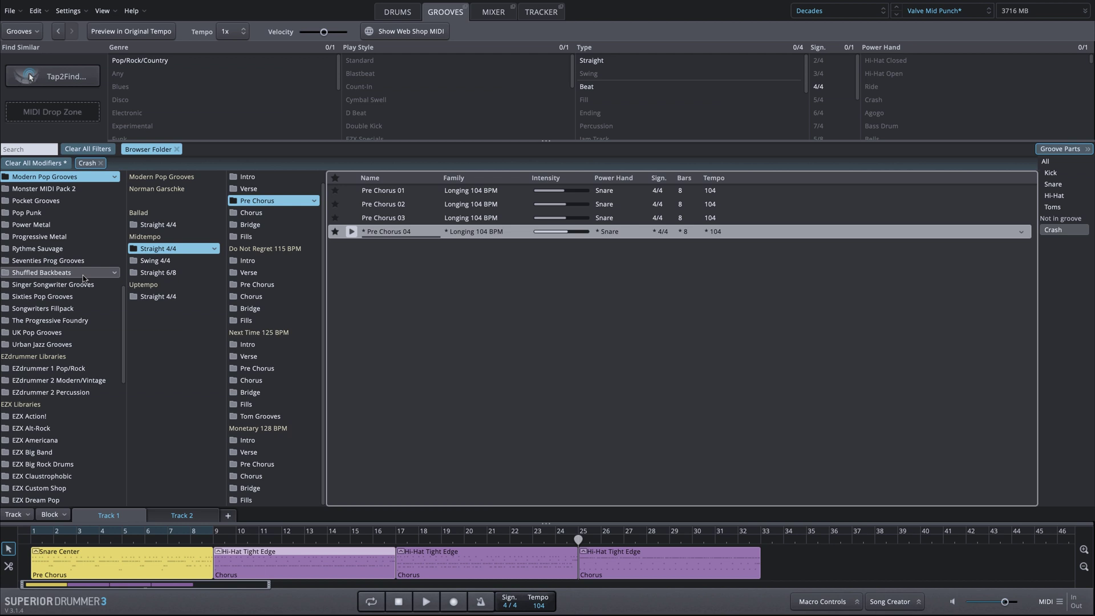
{"action": "left_click", "coordinate": [1048, 161]}
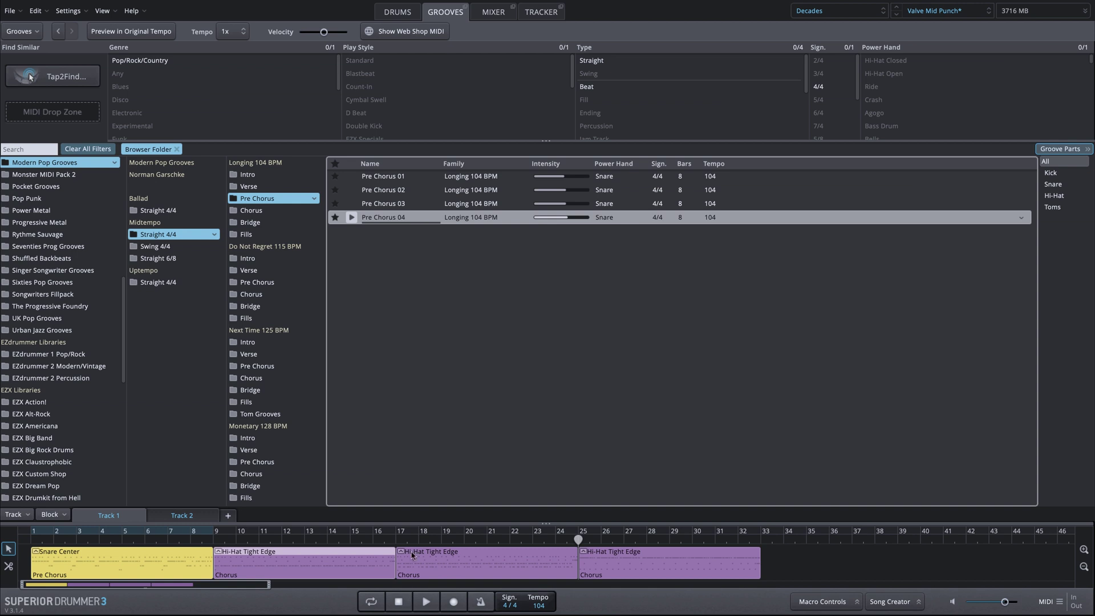
- Return to the Drums kit view, loop bars 1–32 and play the four-block track
{"action": "left_click", "coordinate": [393, 12]}
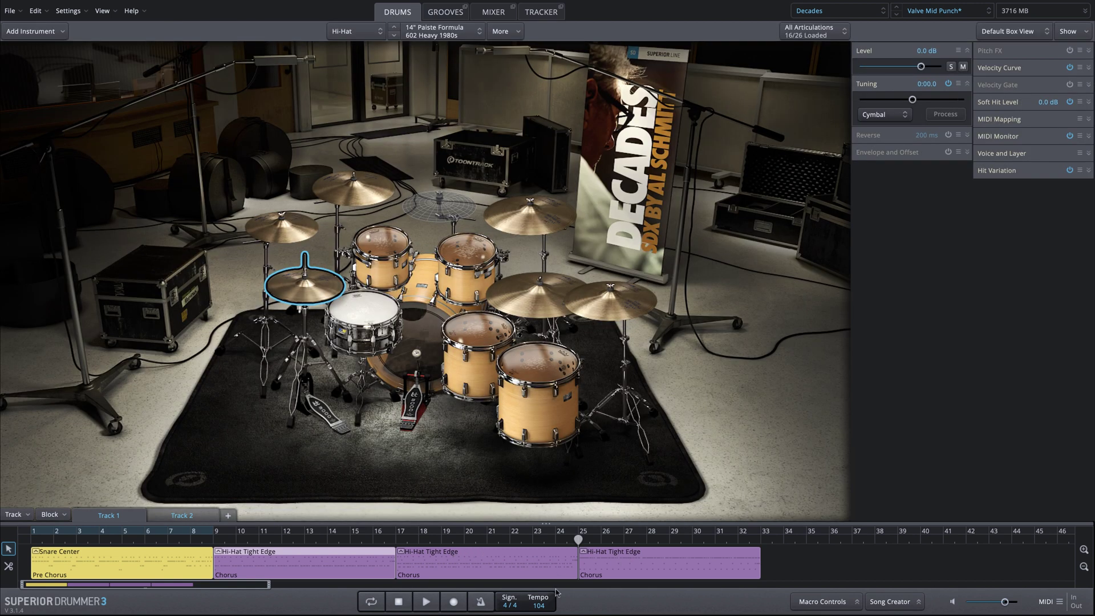
{"action": "left_click", "coordinate": [371, 601]}
{"action": "key", "text": "space"}
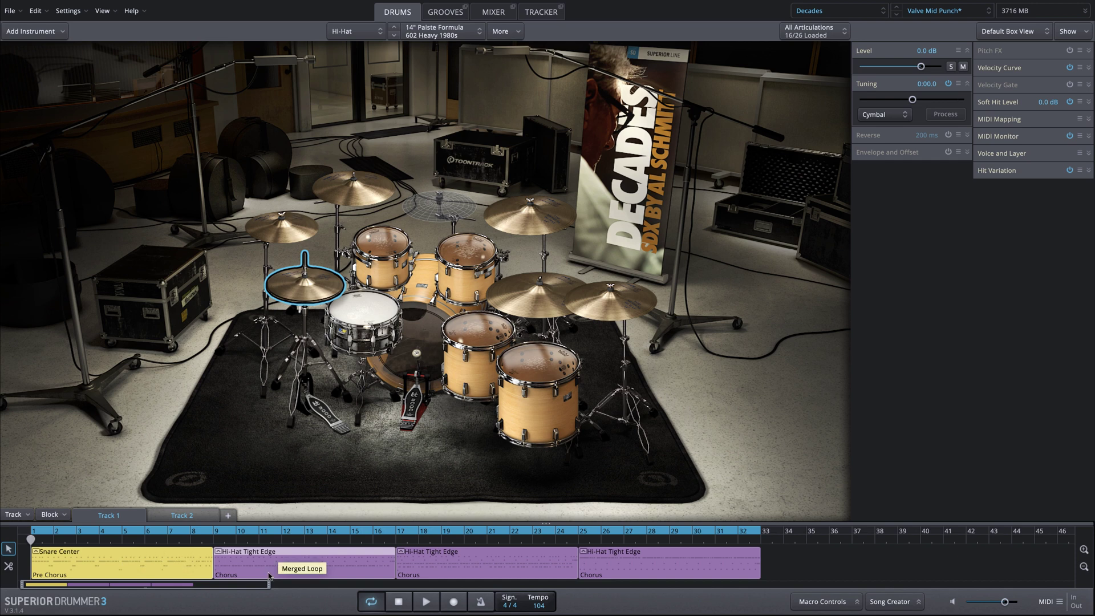
- Show the Grooves browser listing the Longing 104 BPM Pre Chorus 01–04 grooves
{"action": "left_click", "coordinate": [445, 11]}
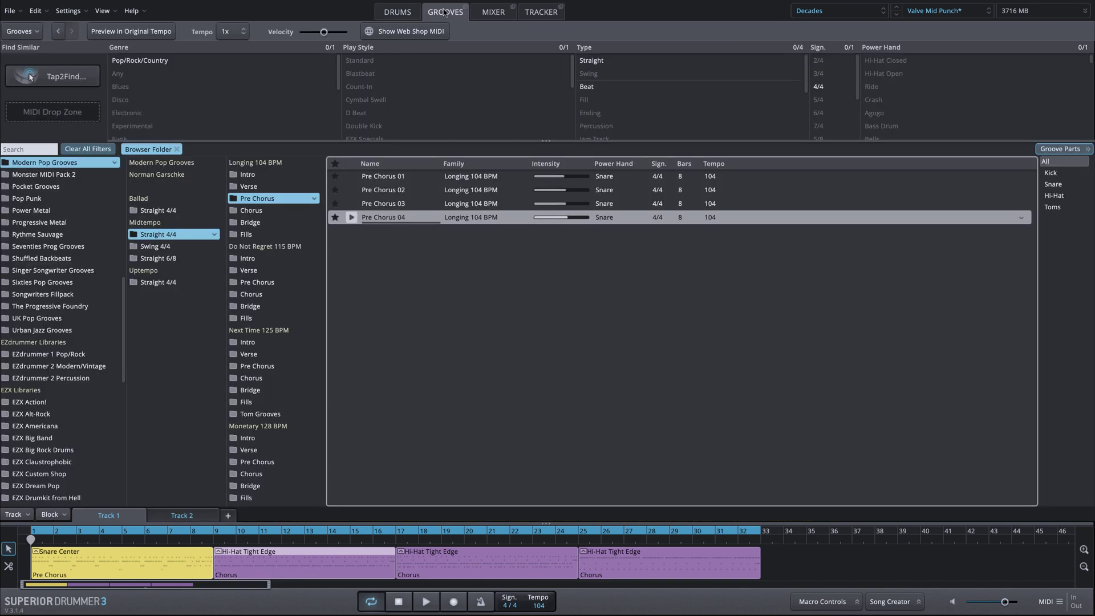